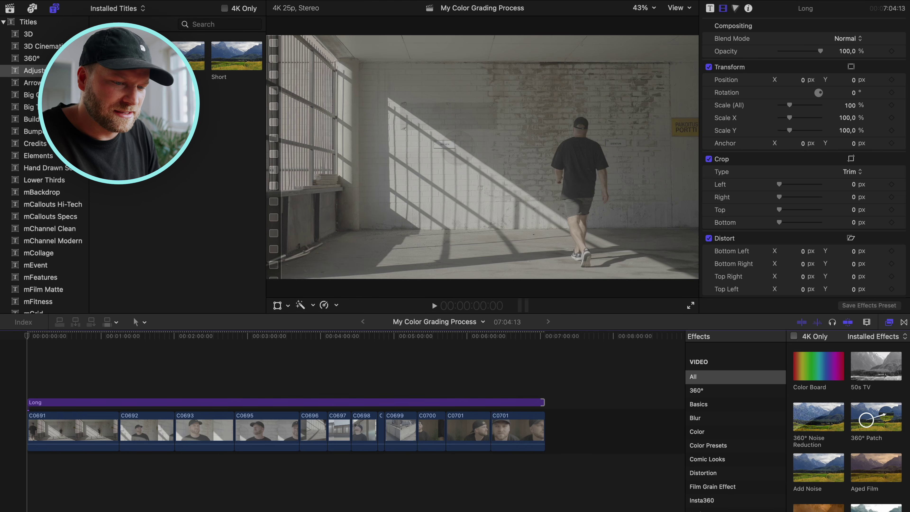
# - Add two Custom LUT effects to the Long adjustment layer and place the playhead at 15:14 with that layer selected
pyautogui.moveTo(823, 375); pyautogui.dragTo(267, 403)
pyautogui.moveTo(807, 361); pyautogui.dragTo(309, 397)
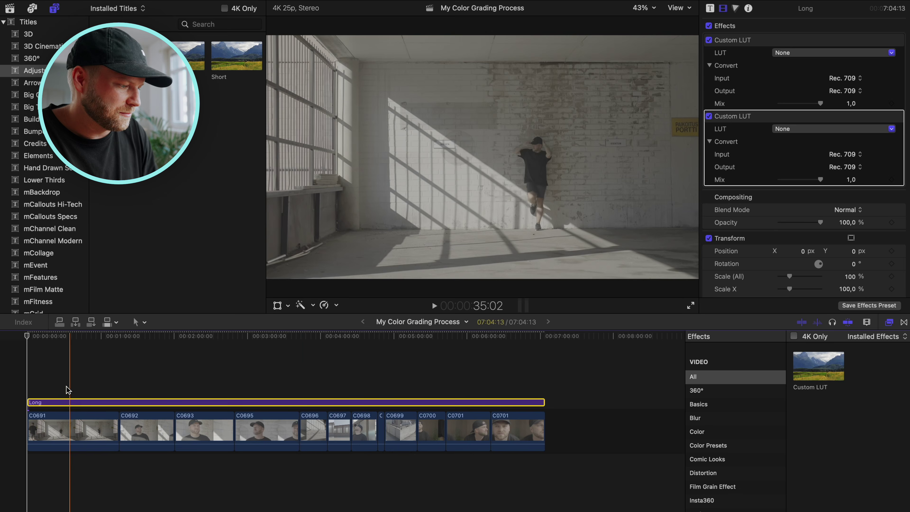
pyautogui.click(48, 390)
pyautogui.click(47, 403)
# - Load the Teppo_Slog3_S-Cinetone_Correction LUT into the first Custom LUT effect
pyautogui.click(750, 41)
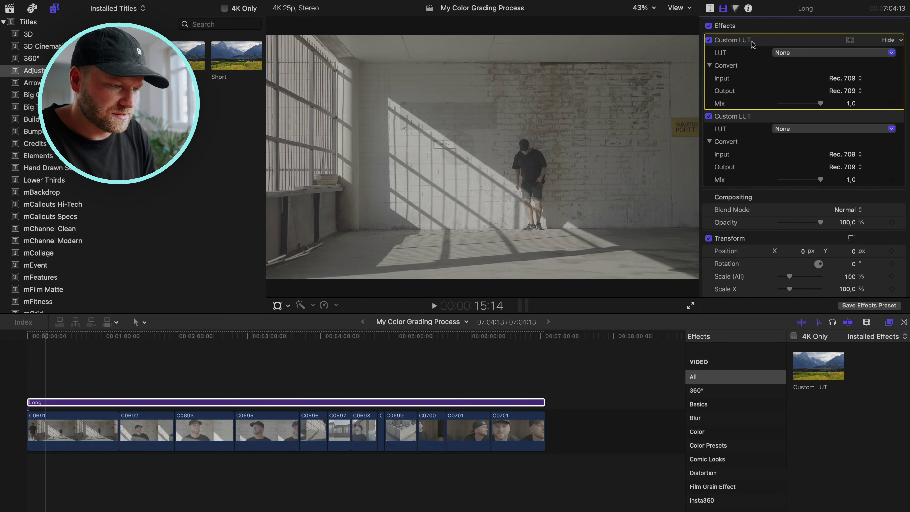
pyautogui.click(788, 51)
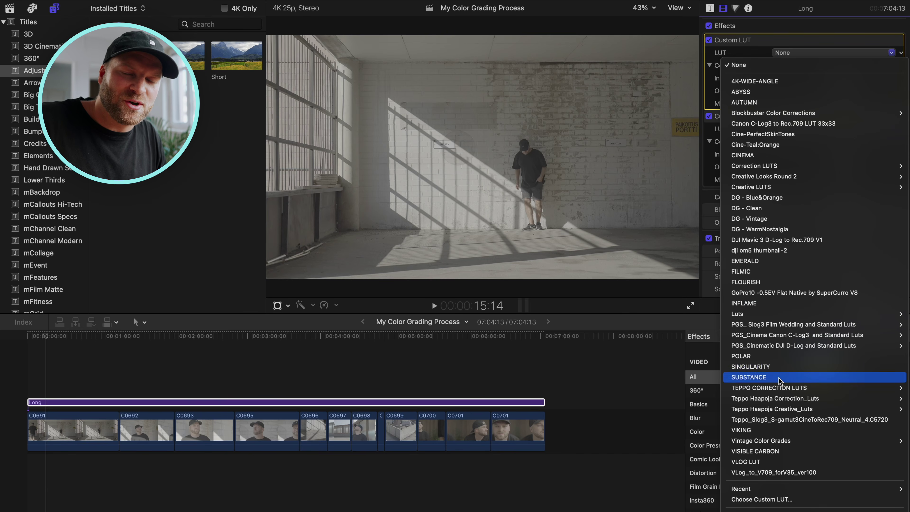
pyautogui.moveTo(780, 399)
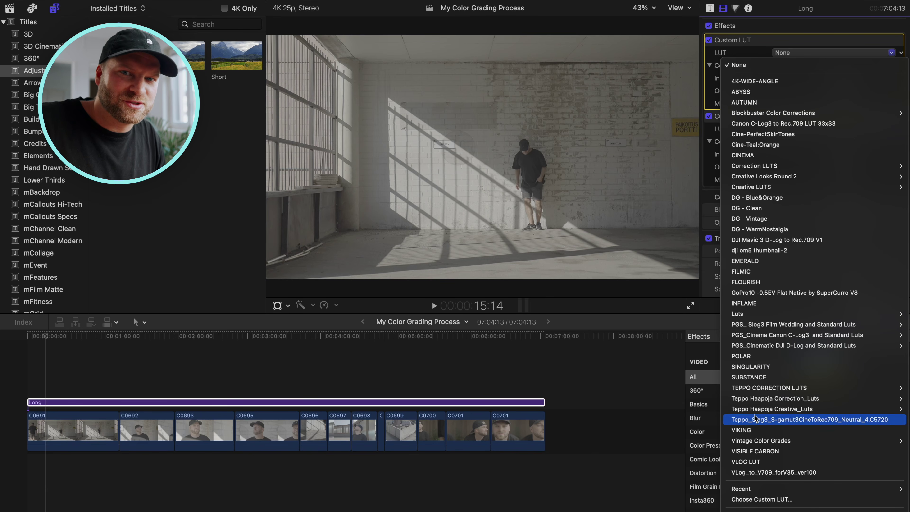
pyautogui.click(702, 389)
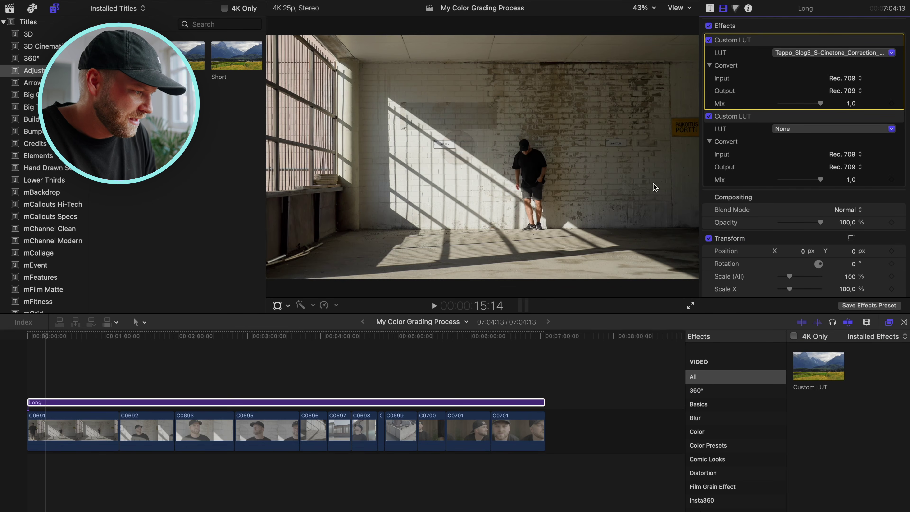
# - Compare the wide warehouse shot with the first Custom LUT effect switched off and on
pyautogui.click(708, 40)
pyautogui.click(708, 40)
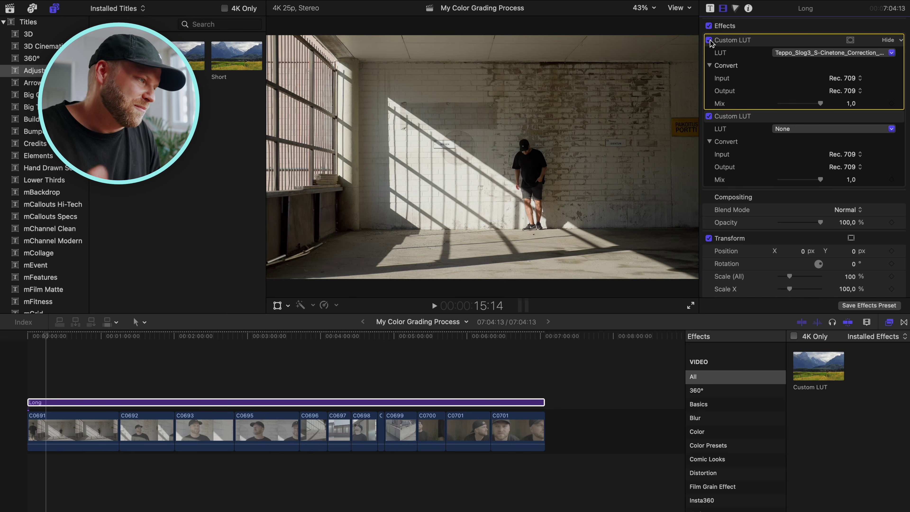
pyautogui.click(708, 40)
pyautogui.click(708, 40)
pyautogui.click(709, 40)
pyautogui.click(708, 40)
# - Go to the close-up in clip C0693 and compare it with the first Custom LUT effect off and on
pyautogui.click(204, 373)
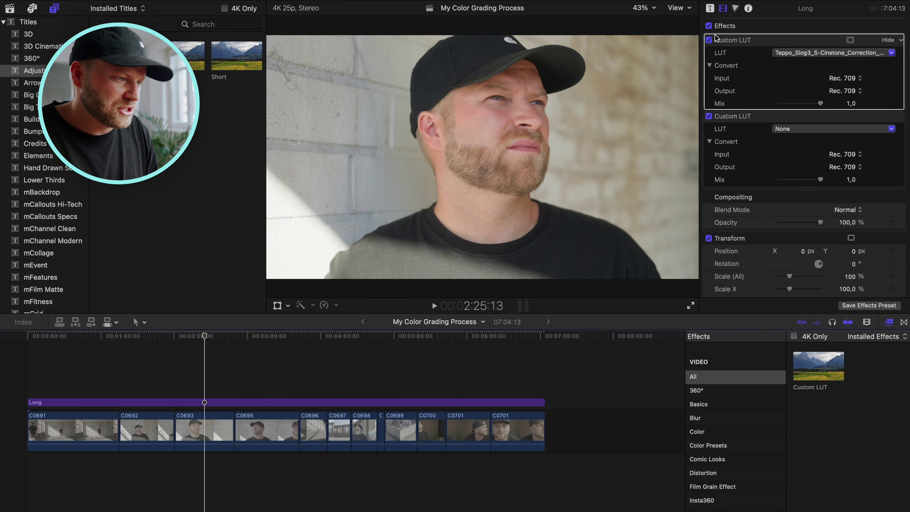
pyautogui.click(709, 40)
pyautogui.click(708, 40)
pyautogui.click(709, 40)
pyautogui.click(709, 40)
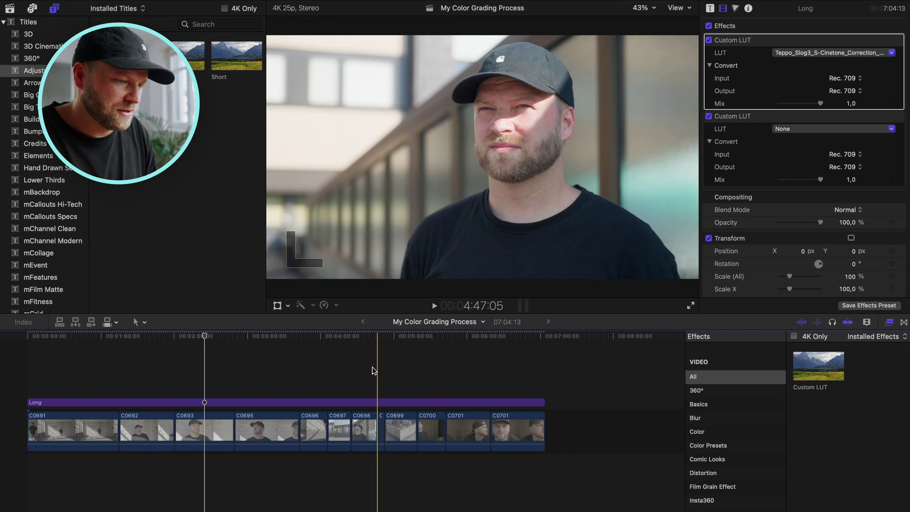
# - Go to the first C0701 clip and compare its portrait with the adjustment layer's first Custom LUT effect off and on
pyautogui.click(463, 388)
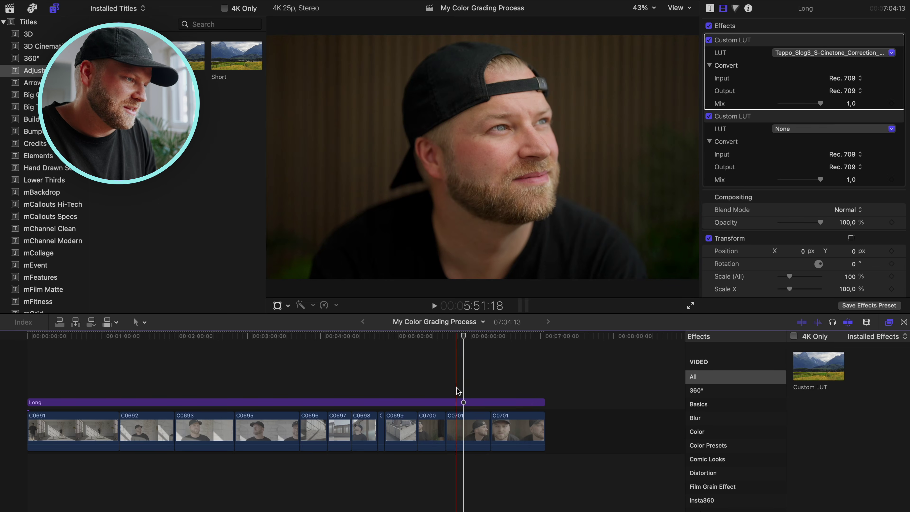
pyautogui.click(456, 402)
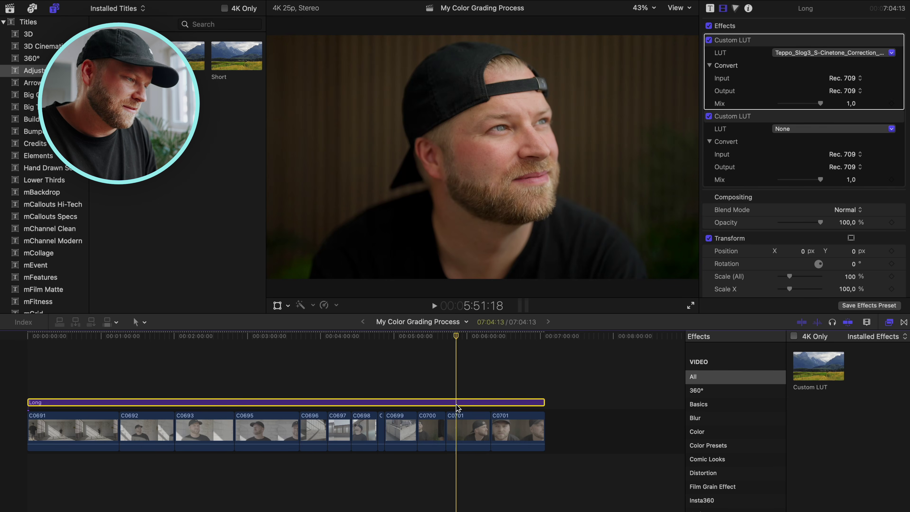
pyautogui.click(709, 40)
pyautogui.click(708, 40)
pyautogui.click(709, 40)
pyautogui.click(709, 40)
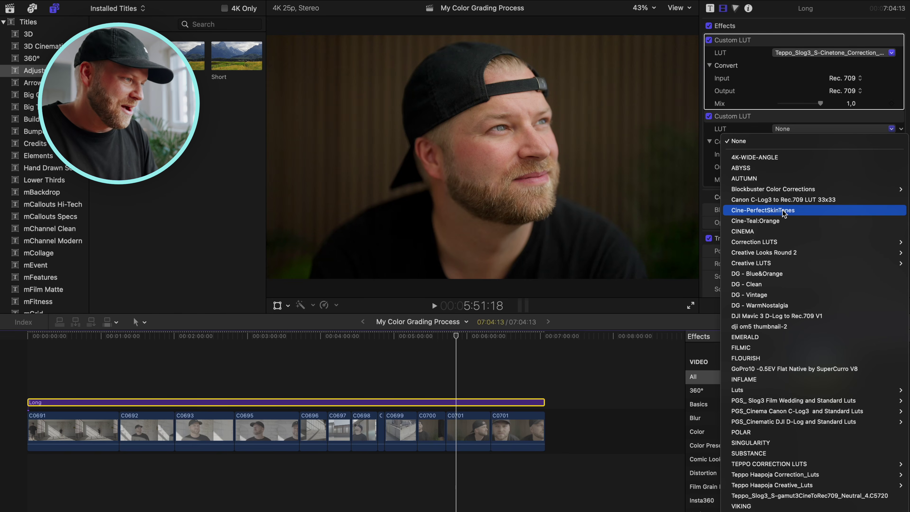
# - Assign the Cine-PerfectSkinTones LUT to the second Custom LUT effect with a mix of 0.6, and compare it off and on
pyautogui.click(783, 210)
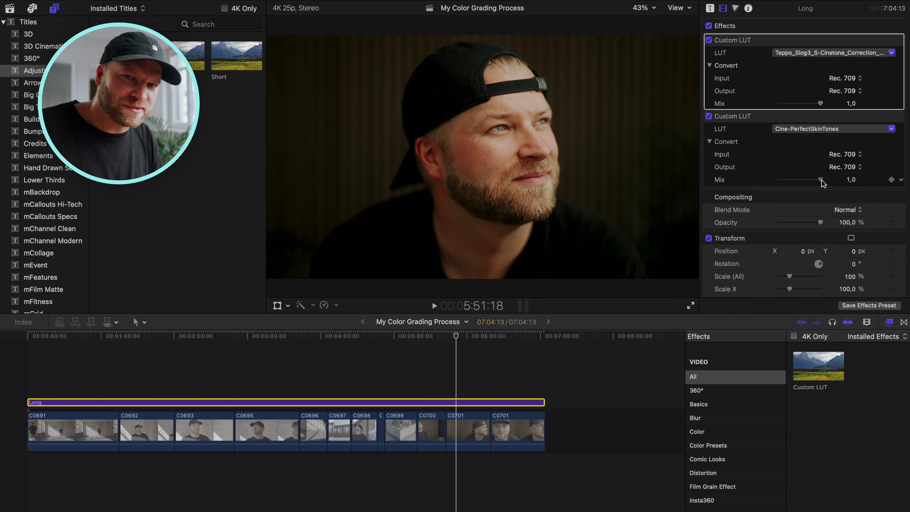
pyautogui.moveTo(822, 181); pyautogui.dragTo(806, 182)
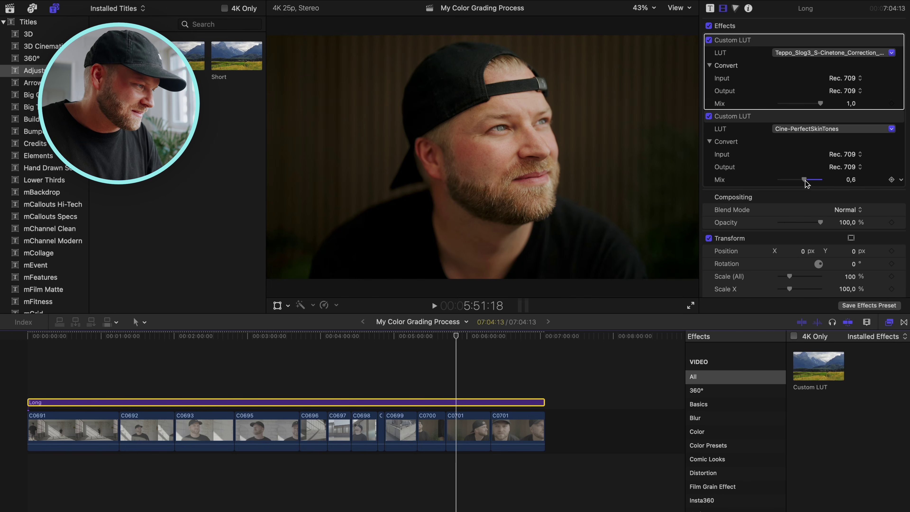
pyautogui.click(709, 116)
pyautogui.click(709, 116)
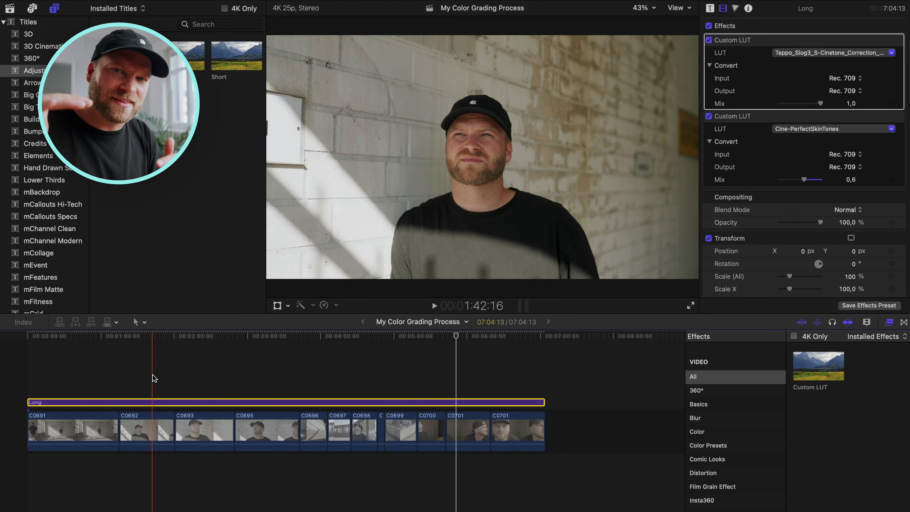
# - On clip C0691, slightly raise the shadows' brightness and lower the highlights' brightness with the color wheels
pyautogui.click(91, 382)
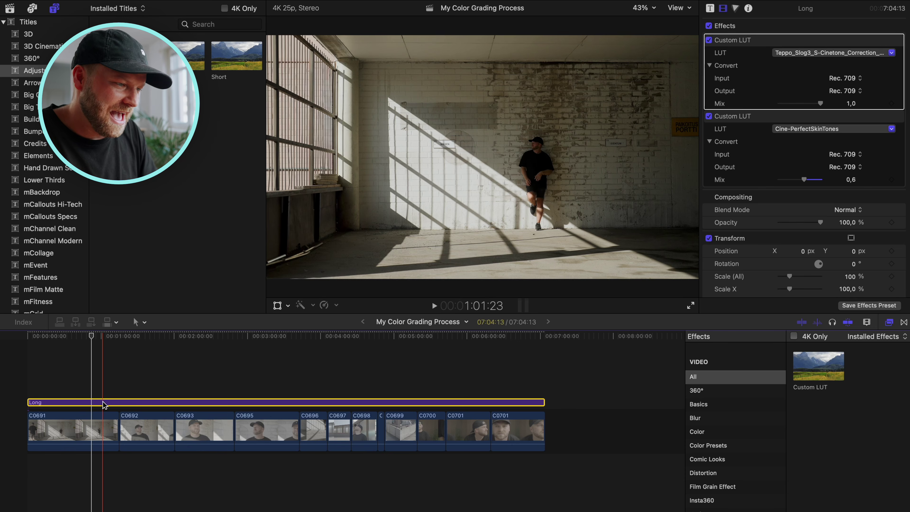
pyautogui.click(89, 430)
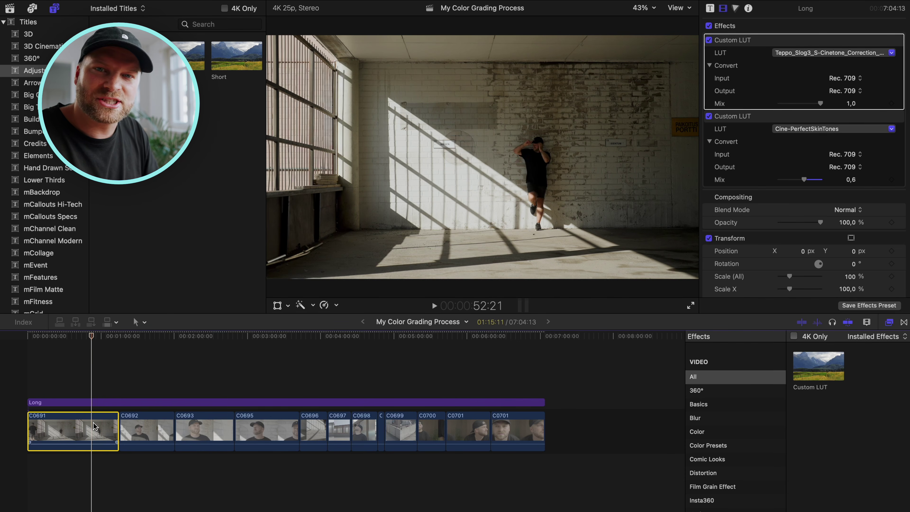
pyautogui.press('XF86MonBrightnessDown')
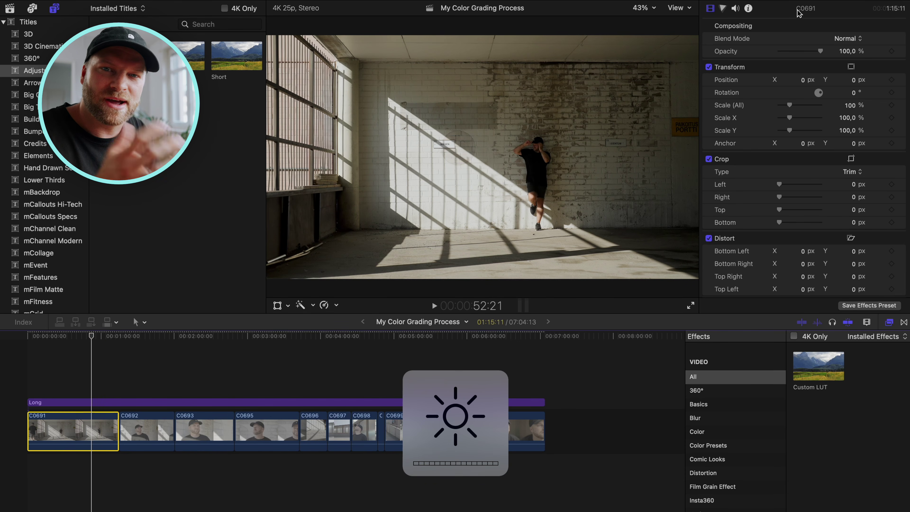
pyautogui.click(723, 10)
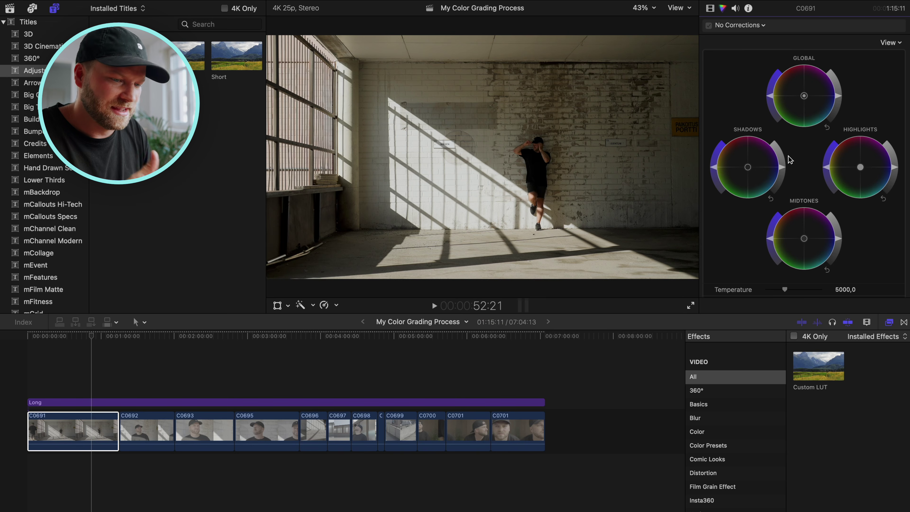
pyautogui.moveTo(781, 167); pyautogui.dragTo(781, 163)
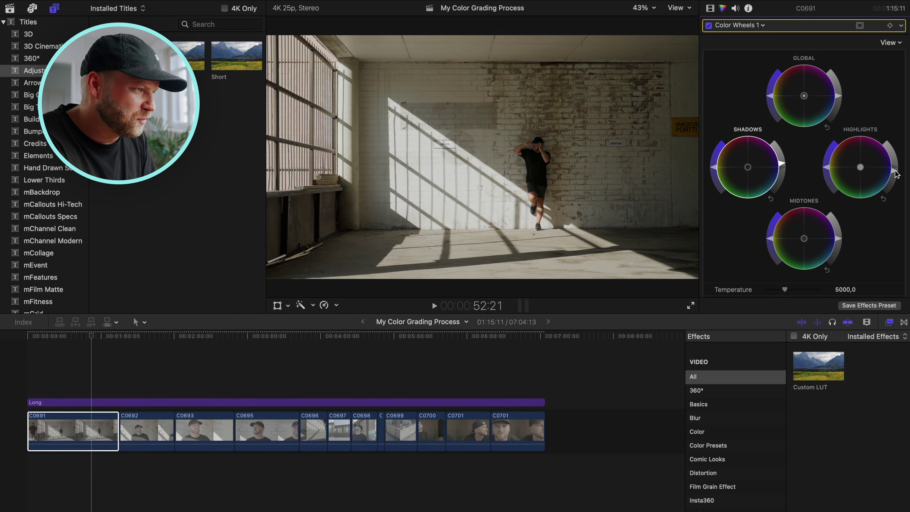
pyautogui.click(895, 171)
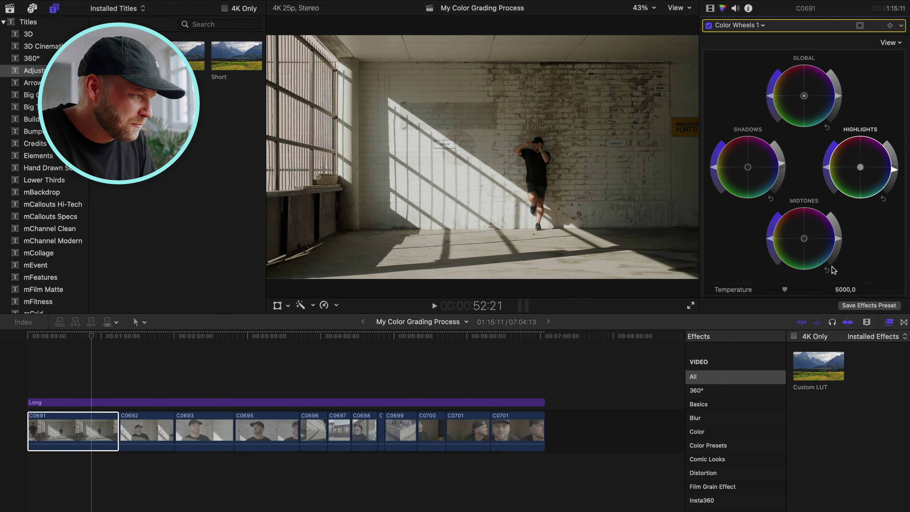
# - Try color temperatures of 4600 and 4800 on clip C0691
pyautogui.scroll(-2, 833, 270)
pyautogui.click(849, 271)
pyautogui.write('4600')
pyautogui.press('Return')
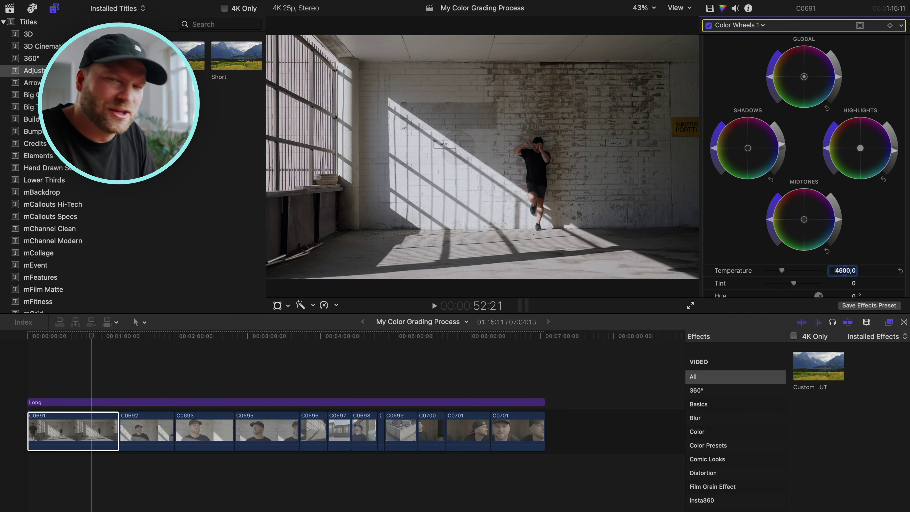
pyautogui.press('XF86MonBrightnessDown')
pyautogui.click(845, 270)
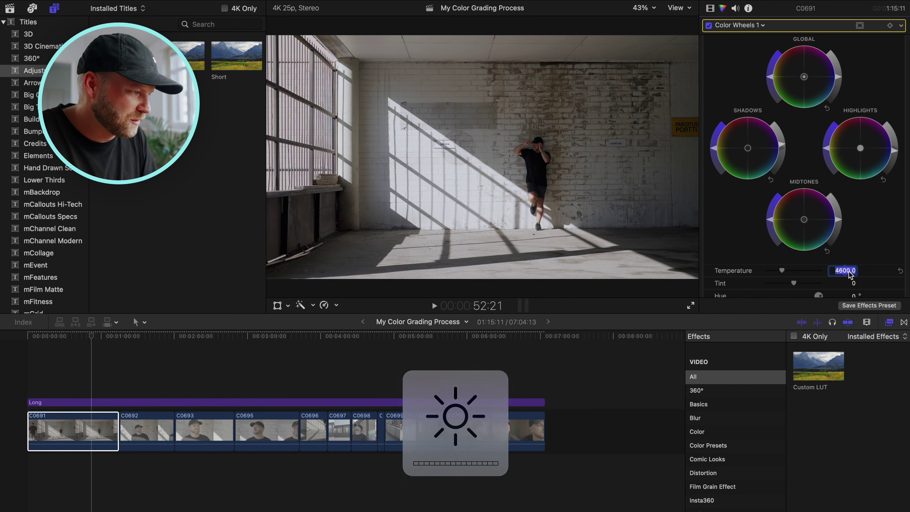
pyautogui.write('4800')
pyautogui.press('Return')
# - Set the color temperature of clip C0691 to 4700
pyautogui.click(849, 270)
pyautogui.write('4700')
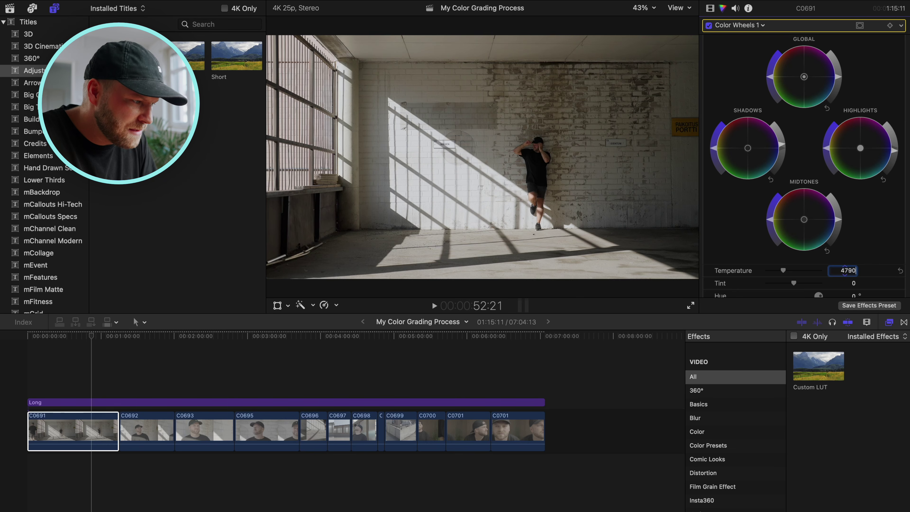
pyautogui.press('Return')
pyautogui.click(845, 271)
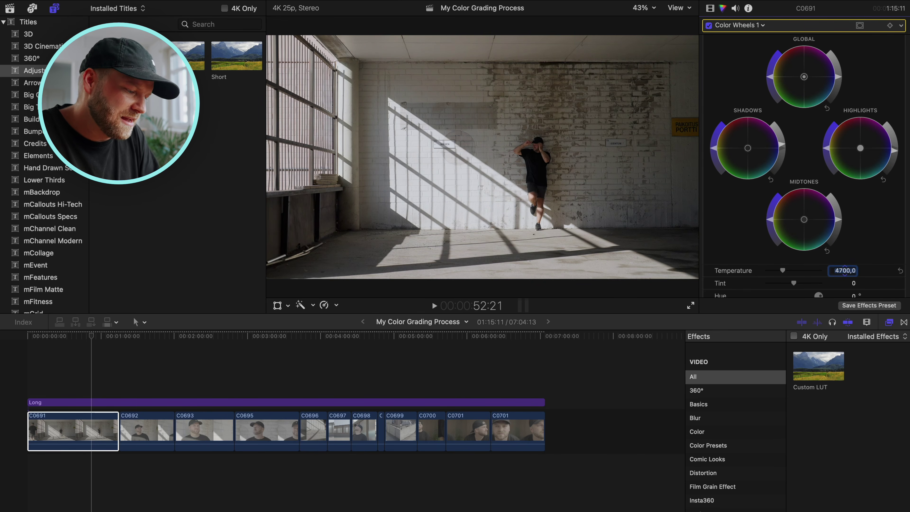
# - Try a tint of 3 on clip C0691, settle on 2, and compare the color correction off and on
pyautogui.click(854, 282)
pyautogui.scroll(-2, 878, 222)
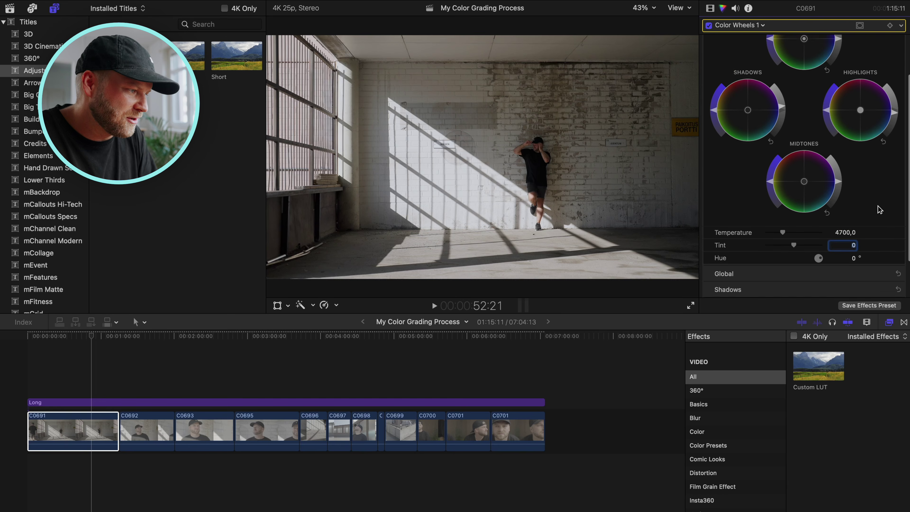
pyautogui.scroll(1, 877, 210)
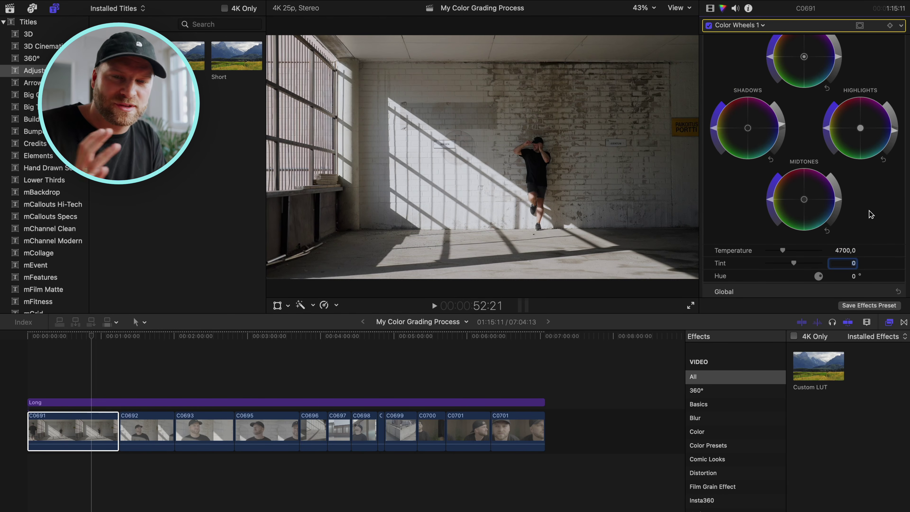
pyautogui.write('3')
pyautogui.press('Return')
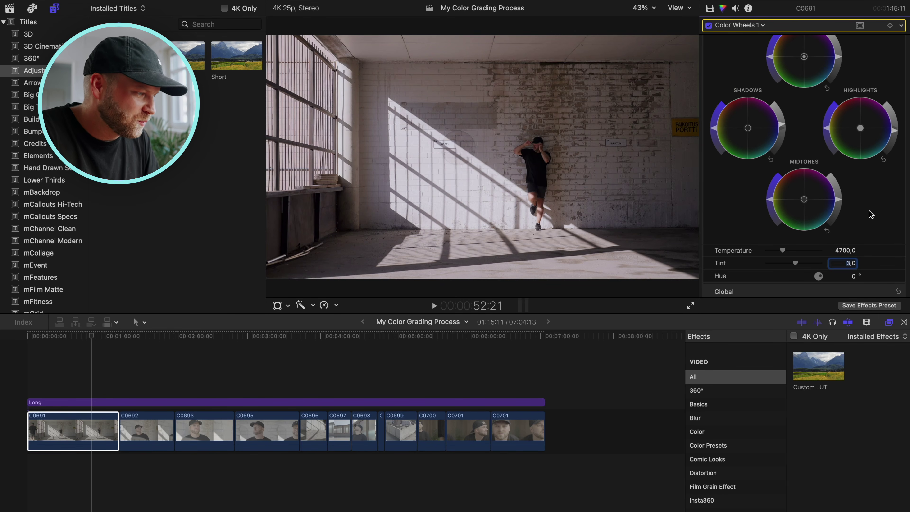
pyautogui.moveTo(861, 264); pyautogui.dragTo(851, 265)
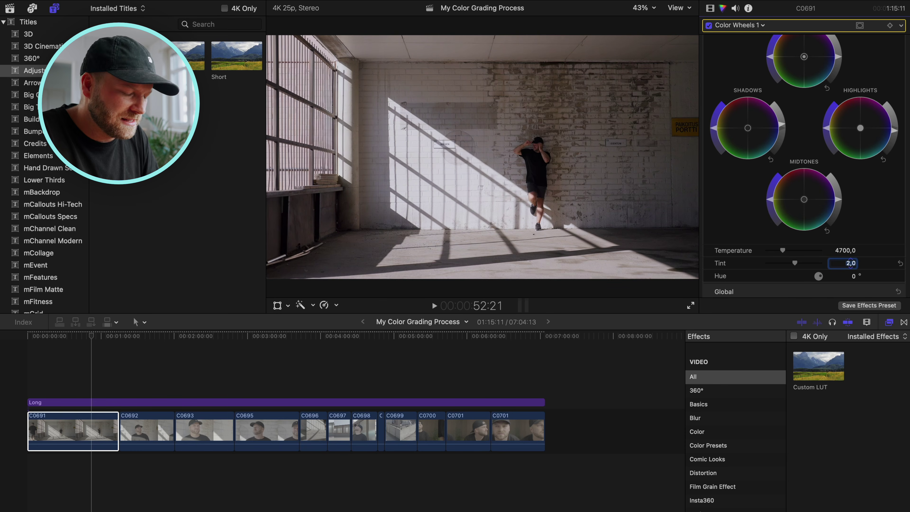
pyautogui.click(708, 25)
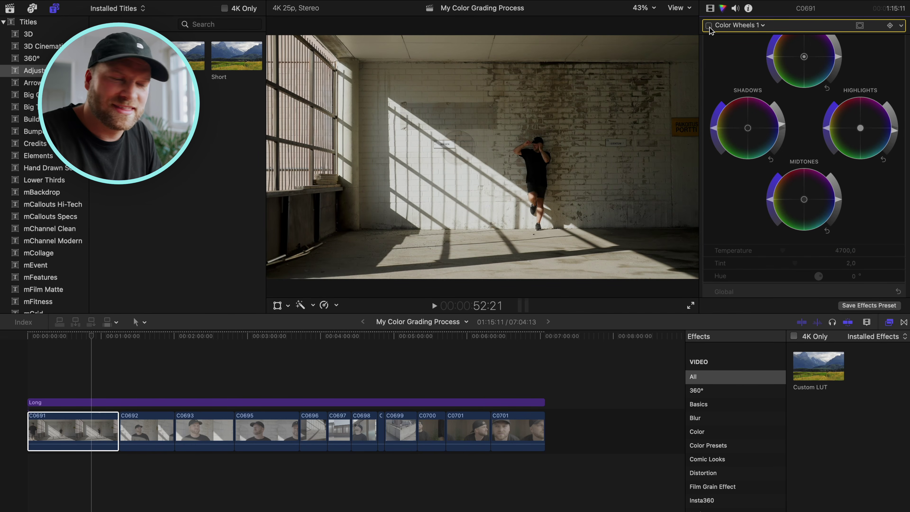
pyautogui.click(708, 26)
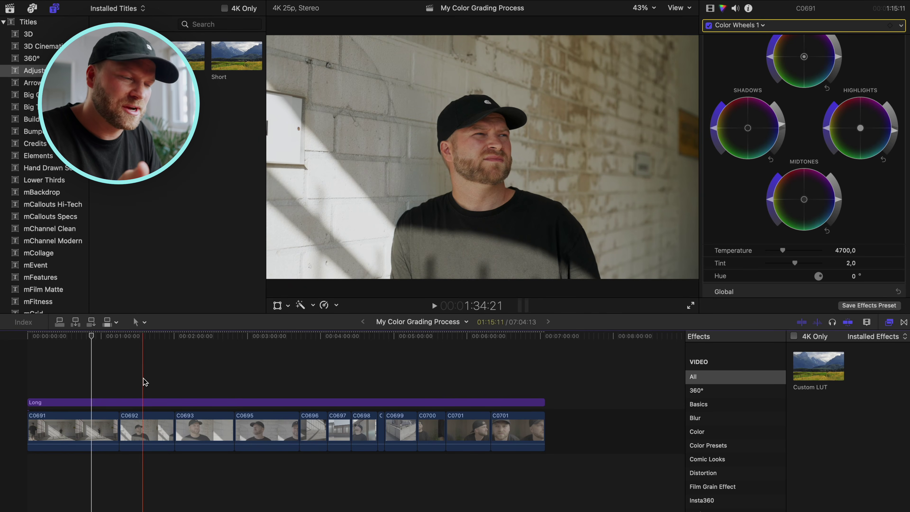
# - Select clip C0692 and set its color temperature to 4800
pyautogui.click(144, 402)
pyautogui.click(147, 433)
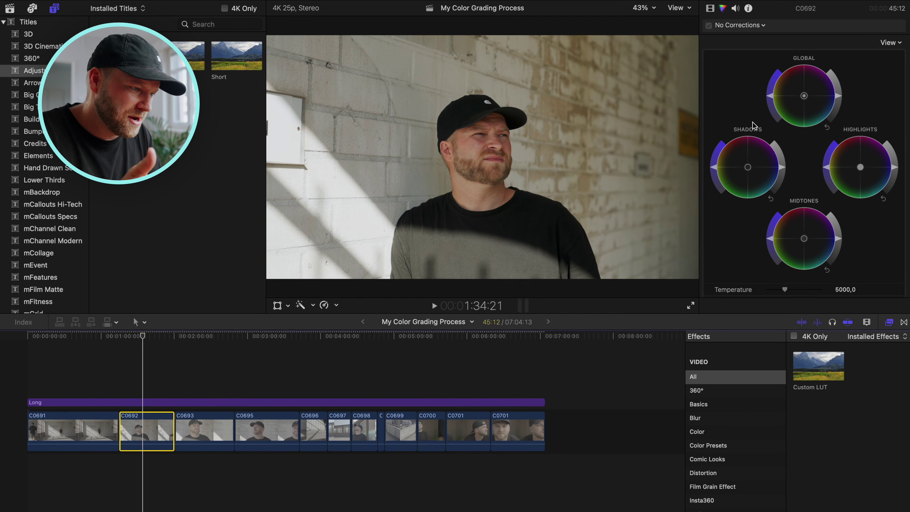
pyautogui.scroll(-1, 849, 243)
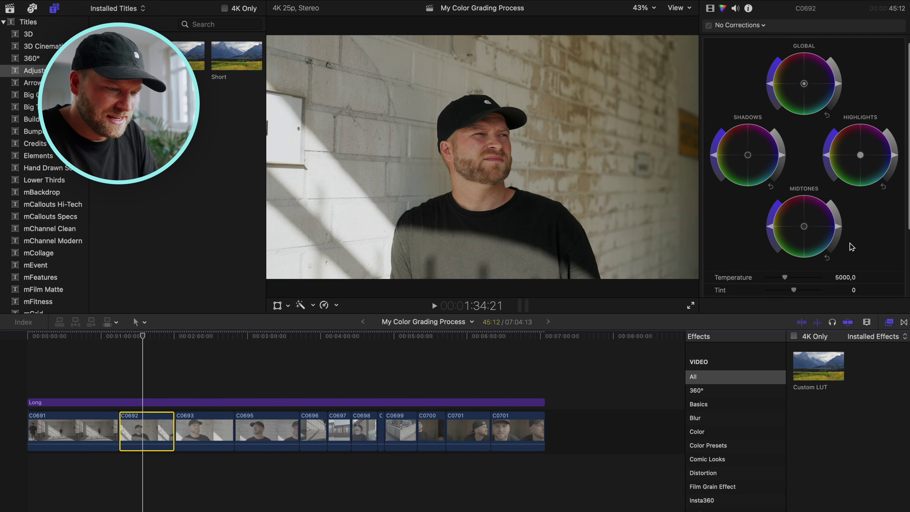
pyautogui.click(844, 279)
pyautogui.write('4800')
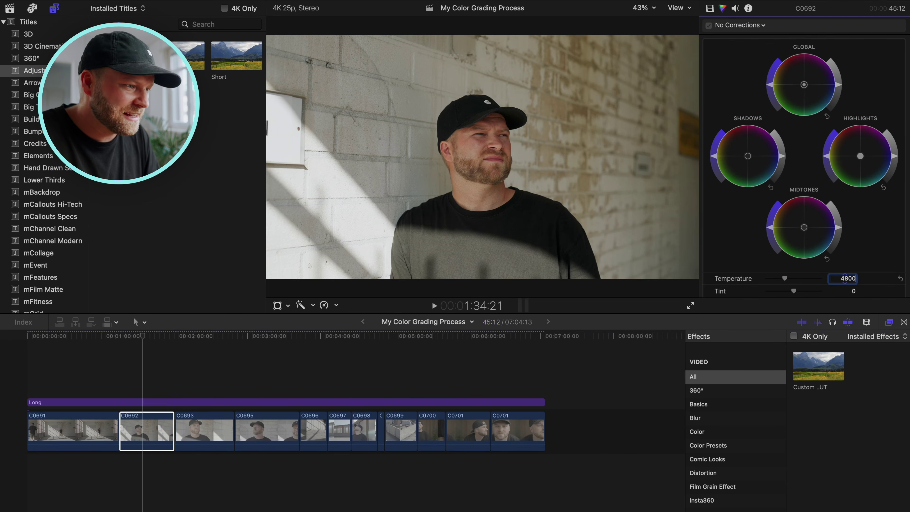
pyautogui.press('Return')
# - Try a tint of 2 on clip C0692, then set the tint to 1
pyautogui.scroll(-3, 871, 239)
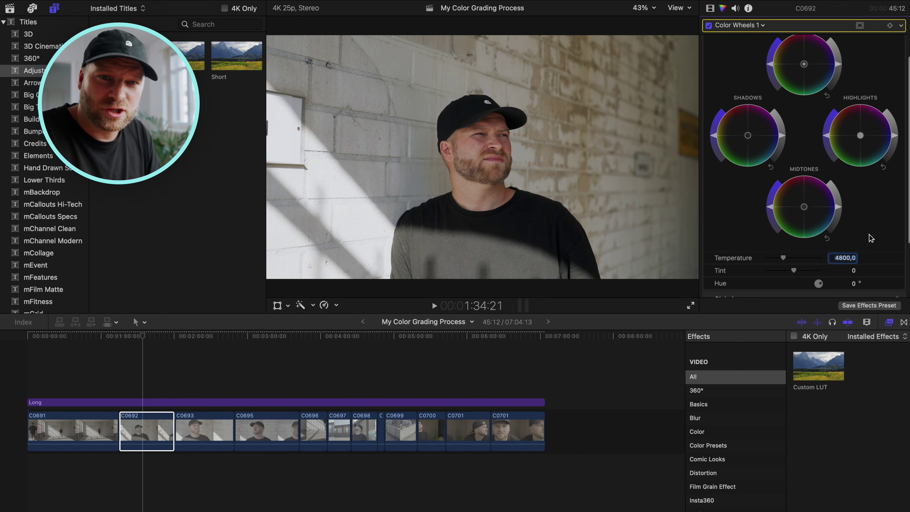
pyautogui.scroll(-2, 871, 238)
pyautogui.click(855, 239)
pyautogui.write('2')
pyautogui.press('Return')
pyautogui.write('1')
pyautogui.press('Return')
pyautogui.scroll(2, 863, 175)
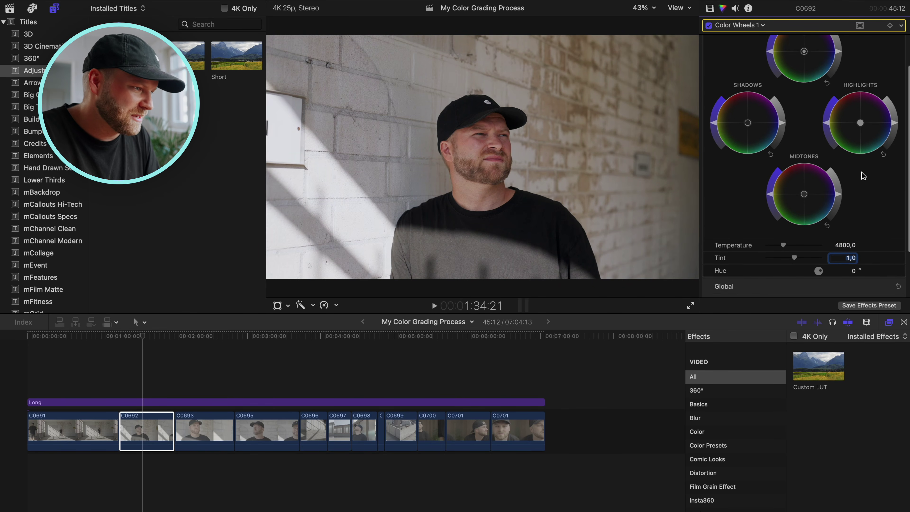
# - Raise the highlights' brightness slightly on clip C0692 and compare the color correction off and on
pyautogui.scroll(3, 863, 176)
pyautogui.moveTo(895, 160); pyautogui.dragTo(896, 160)
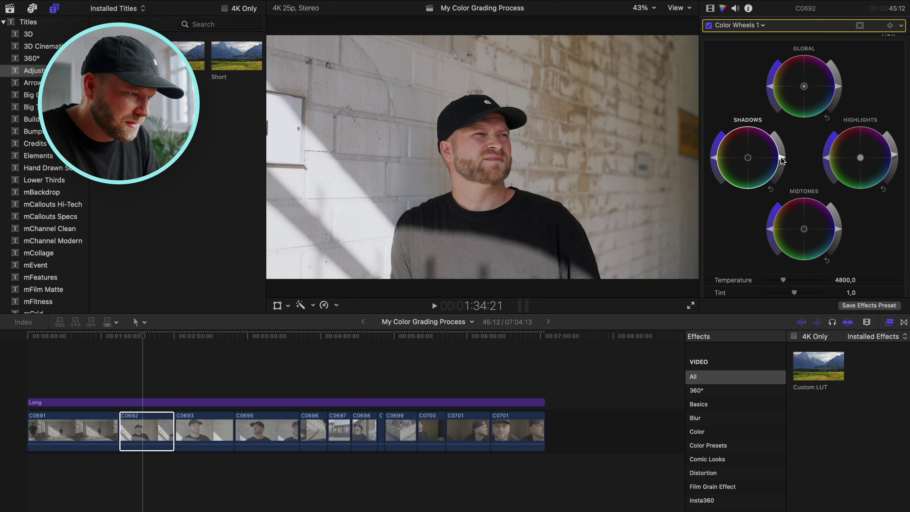
pyautogui.click(709, 26)
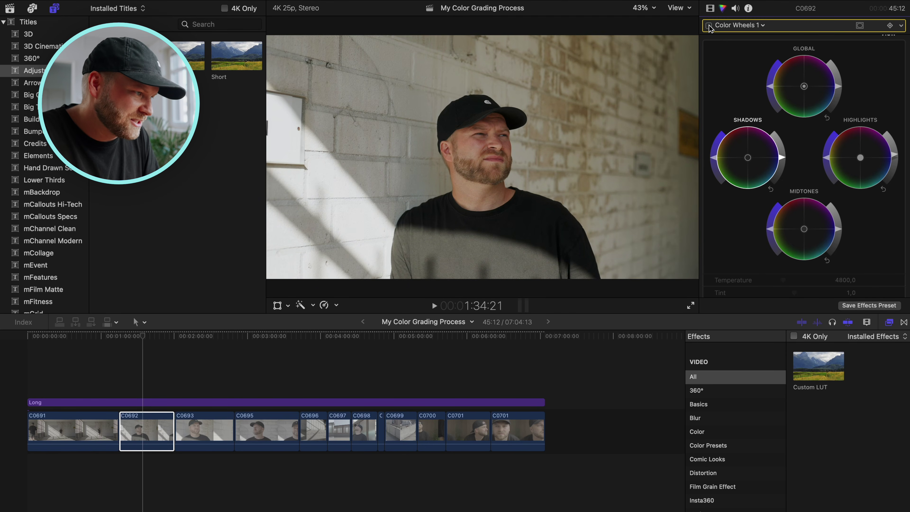
pyautogui.click(709, 26)
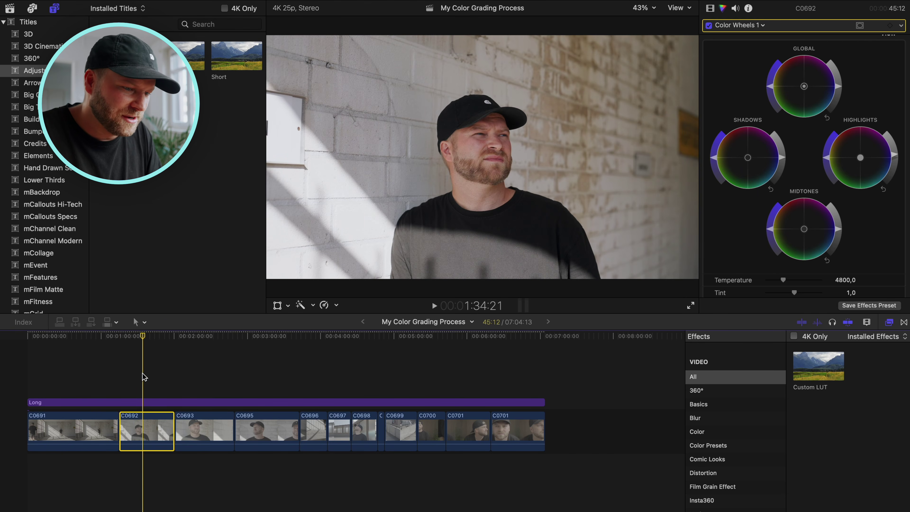
pyautogui.click(142, 373)
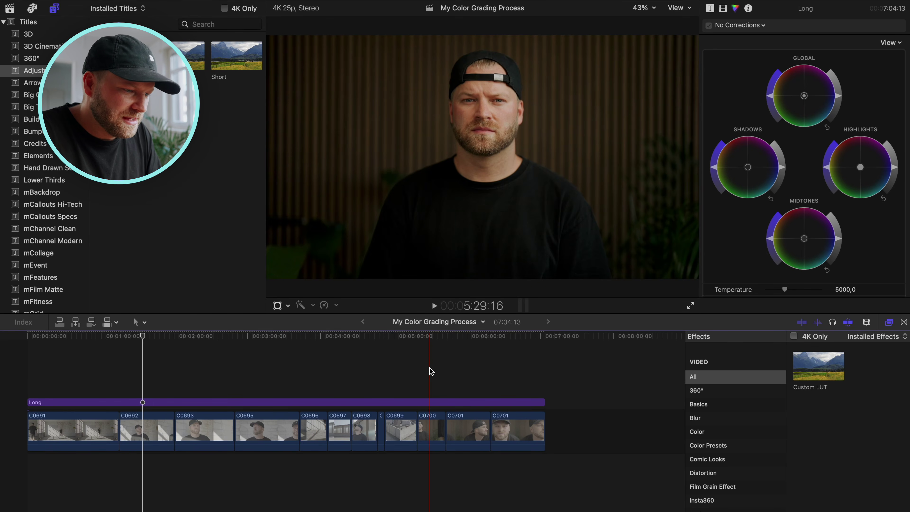
# - Select clip C0700 and set its color temperature to 4800
pyautogui.click(430, 367)
pyautogui.click(431, 426)
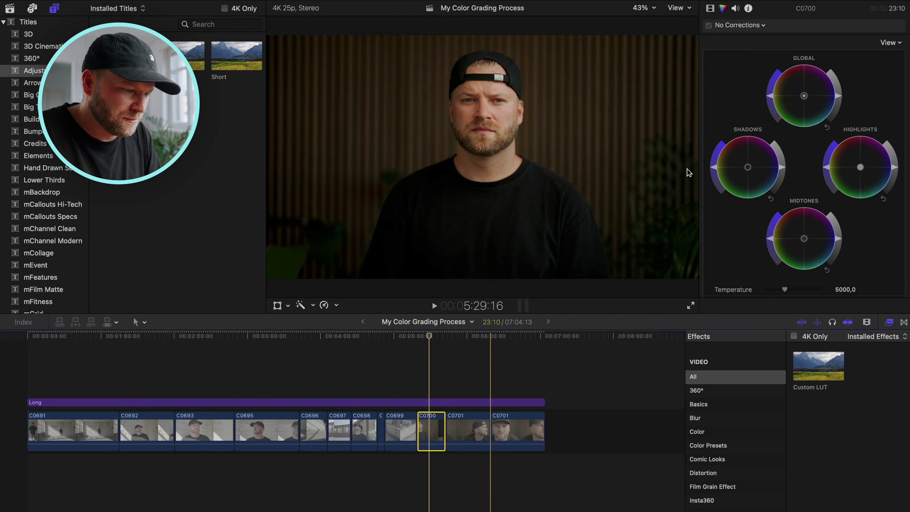
pyautogui.press('XF86MonBrightnessUp')
pyautogui.scroll(-3, 842, 250)
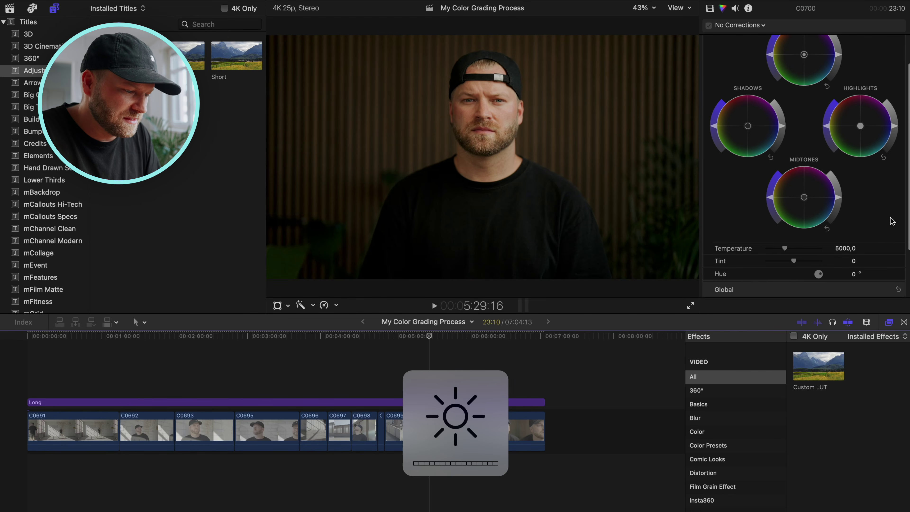
pyautogui.click(843, 248)
pyautogui.write('4800')
pyautogui.press('Return')
# - Try a tint of -3 on clip C0700, then set the tint to 3
pyautogui.scroll(-2, 849, 244)
pyautogui.click(854, 238)
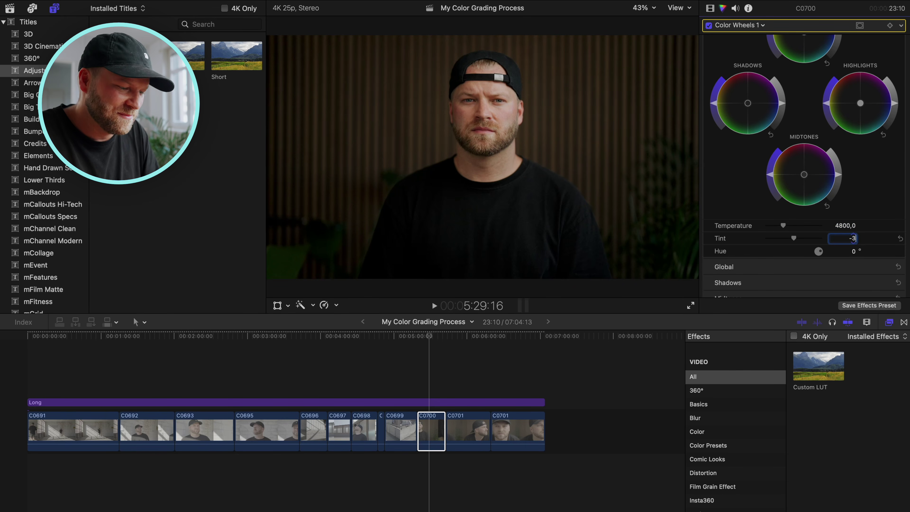
pyautogui.write('-3')
pyautogui.press('Return')
pyautogui.click(853, 238)
pyautogui.write('3')
pyautogui.press('Return')
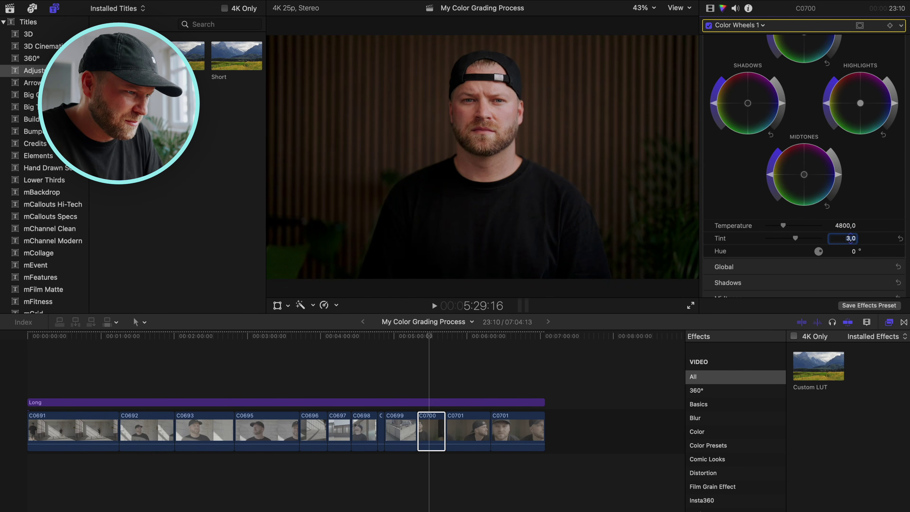
# - Raise the shadows' brightness slightly and lower the highlights' brightness slightly on clip C0700
pyautogui.scroll(3, 879, 177)
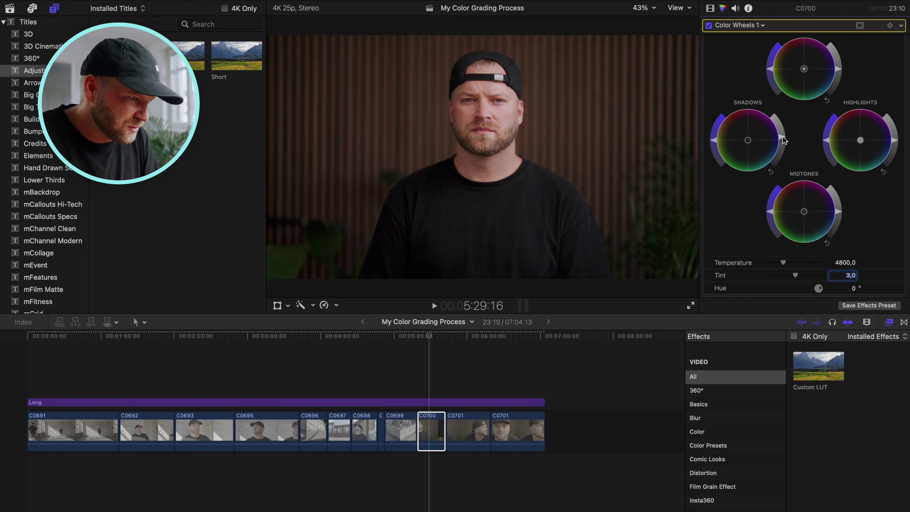
pyautogui.click(784, 141)
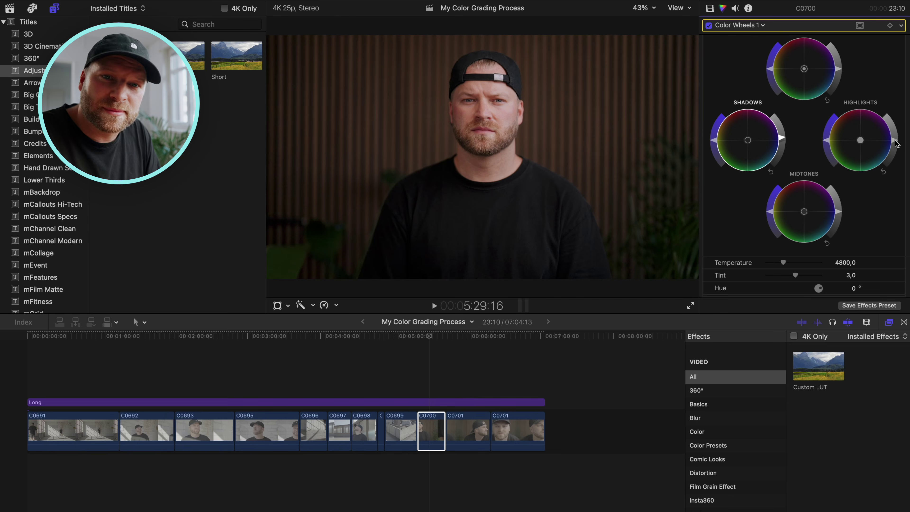
pyautogui.scroll(-2, 897, 147)
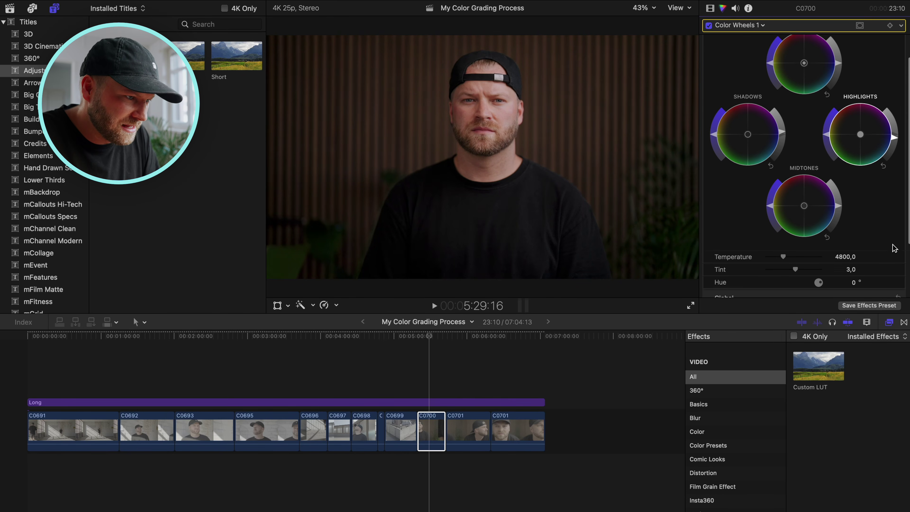
# - Set the color temperature of clip C0700 to 4900
pyautogui.click(845, 243)
pyautogui.write('4900')
pyautogui.press('Return')
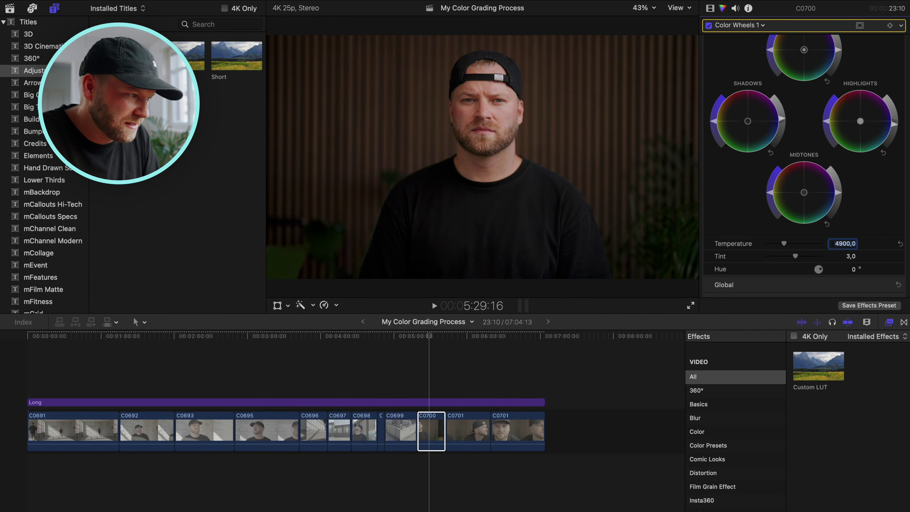
pyautogui.scroll(1, 856, 200)
pyautogui.scroll(3, 854, 184)
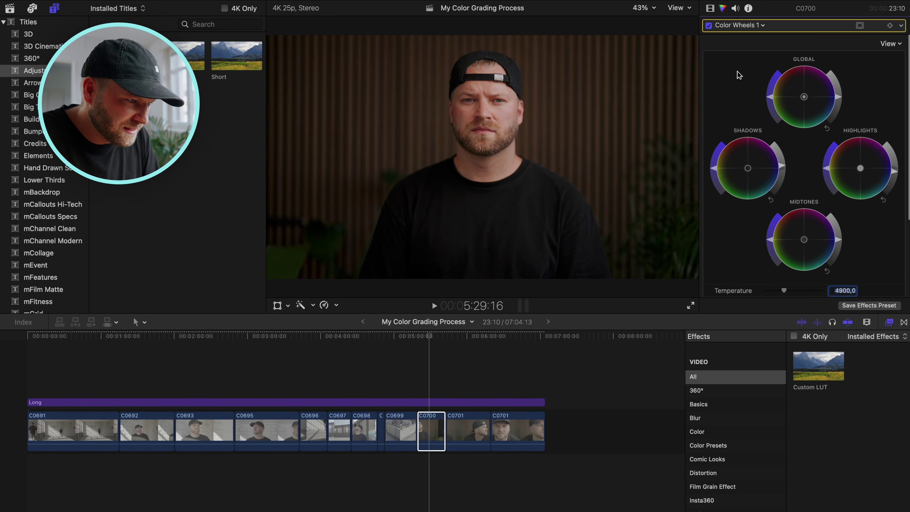
# - Compare clip C0700 with its Color Wheels correction off and on several times
pyautogui.click(709, 25)
pyautogui.click(708, 25)
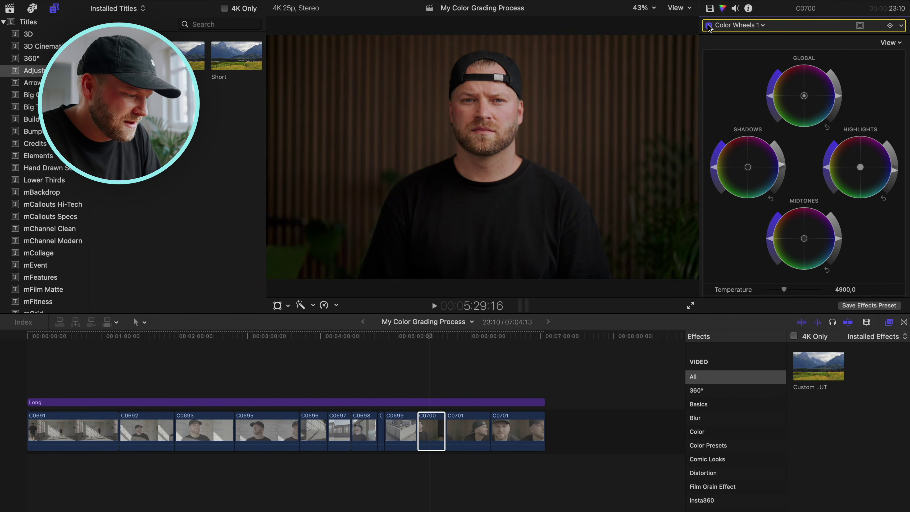
pyautogui.click(708, 25)
pyautogui.click(709, 25)
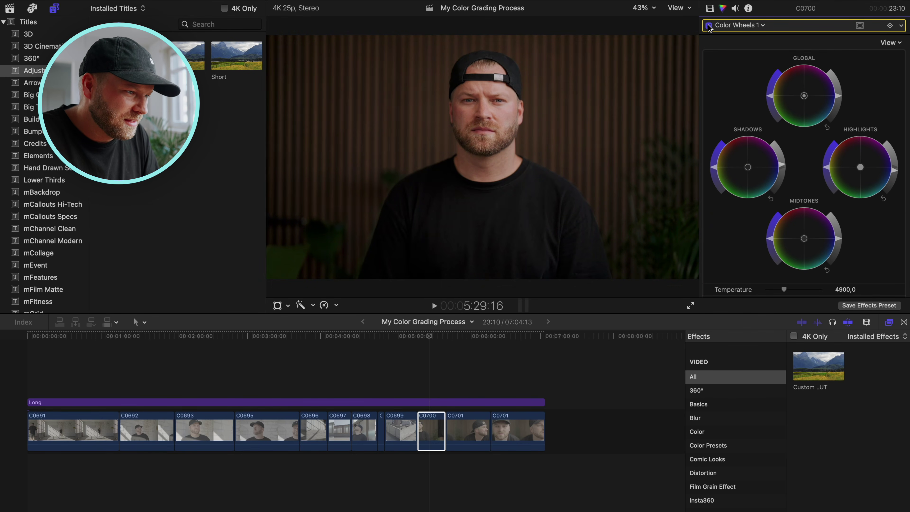
pyautogui.click(708, 25)
pyautogui.click(709, 26)
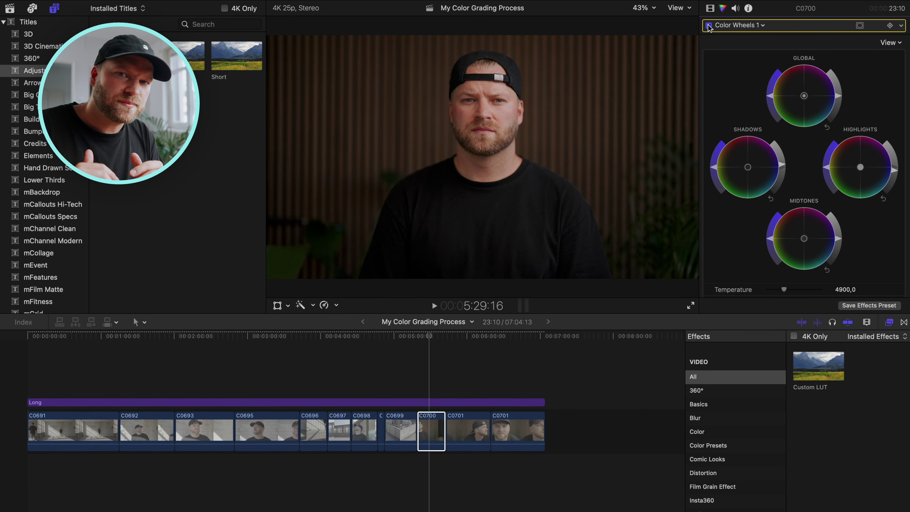
# - With Hue/Saturation Curves on clip C0700, raise the face's skin tone saturation slightly and sample the skin for the Hue vs Hue curve
pyautogui.click(756, 25)
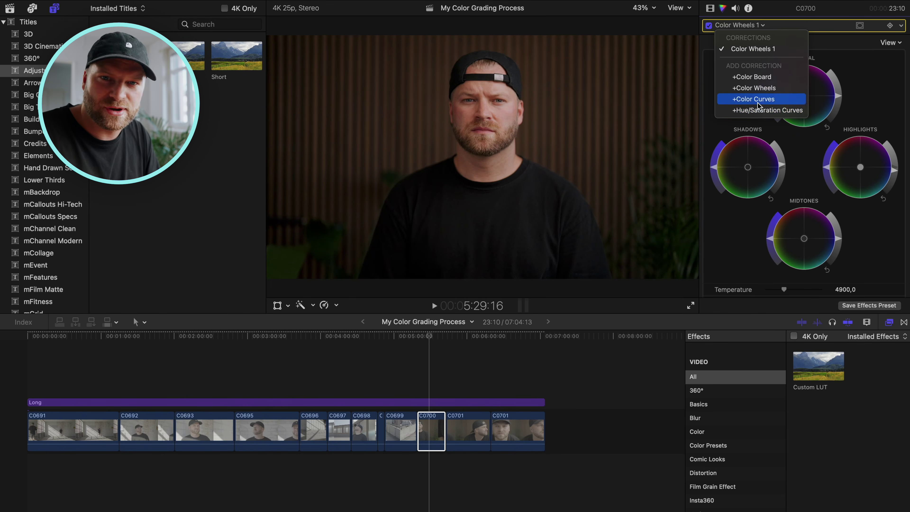
pyautogui.click(759, 111)
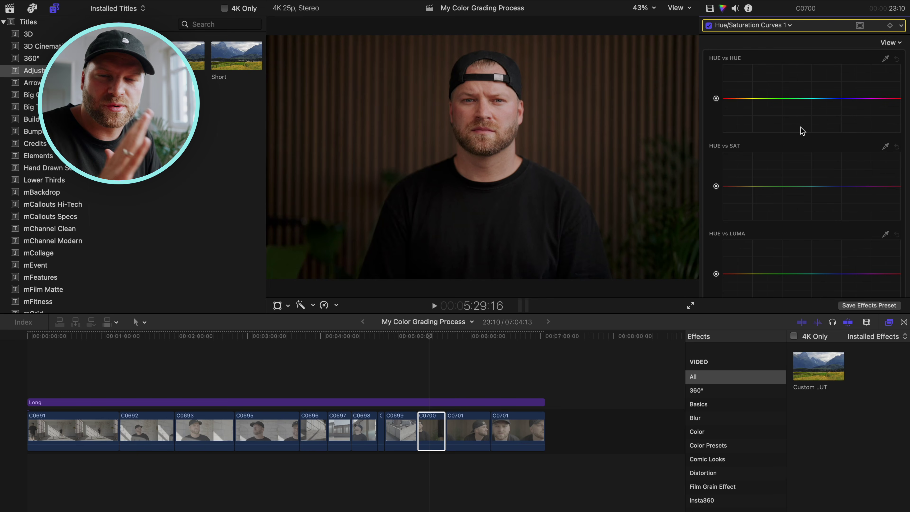
pyautogui.click(886, 148)
pyautogui.click(466, 116)
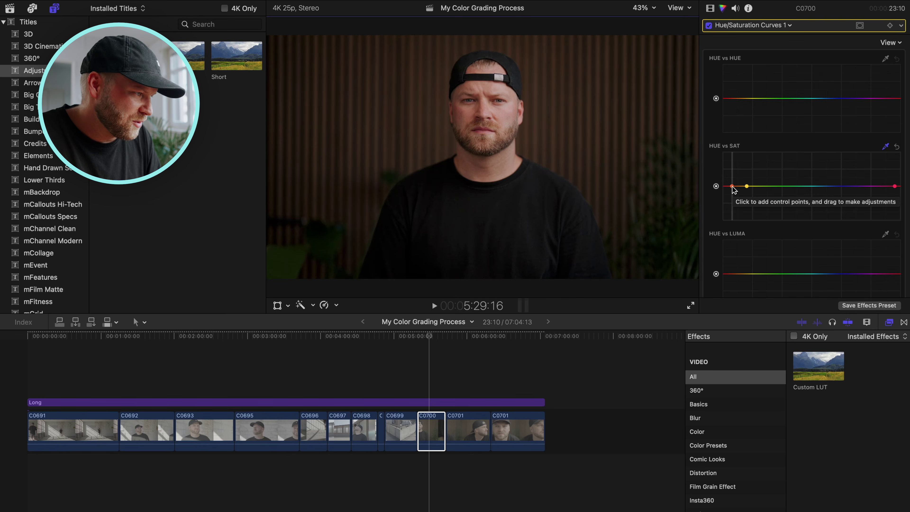
pyautogui.moveTo(732, 186); pyautogui.dragTo(731, 179)
pyautogui.click(885, 58)
pyautogui.click(468, 116)
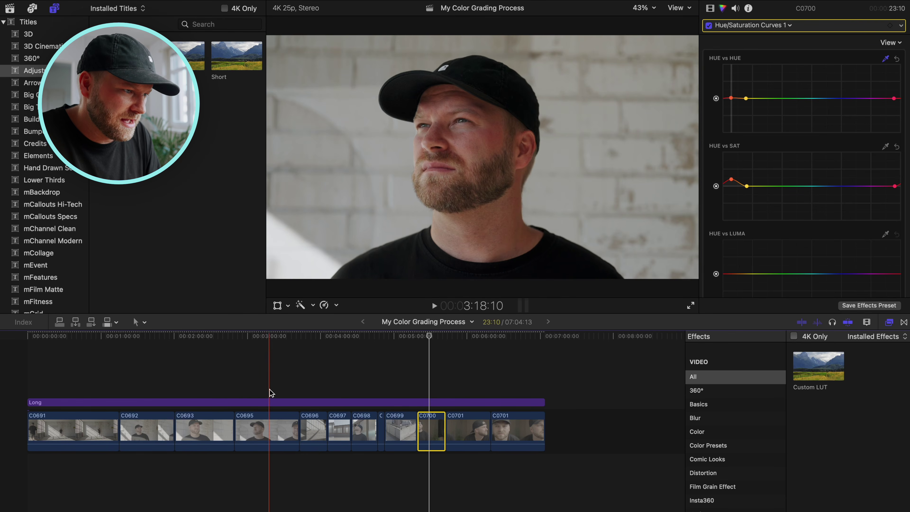
# - Add Hue/Saturation Curves to clip C0695 and slightly raise the sampled skin tone on the Hue vs Sat curve
pyautogui.click(265, 427)
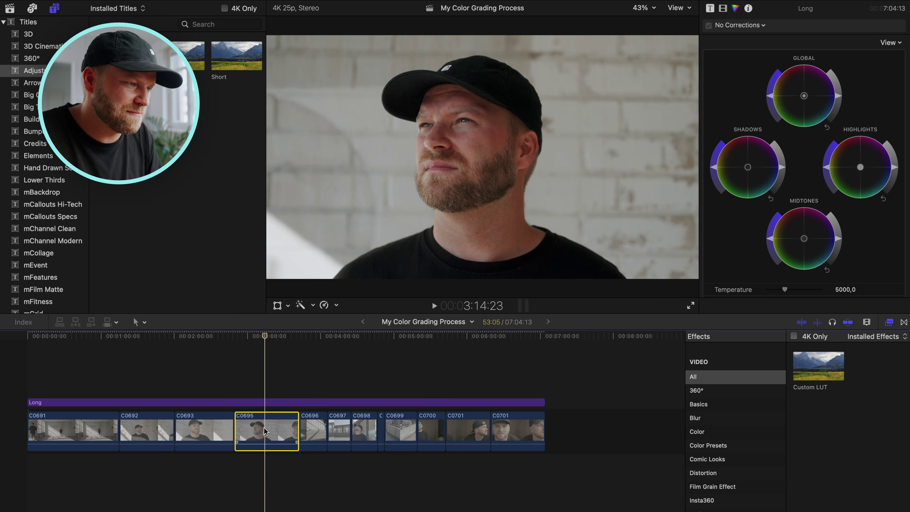
pyautogui.click(739, 25)
pyautogui.click(749, 82)
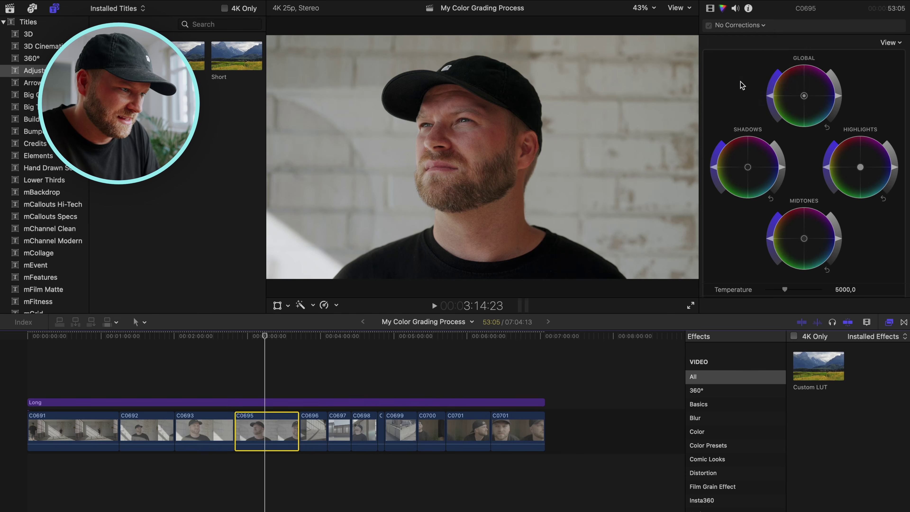
pyautogui.click(885, 146)
pyautogui.click(478, 139)
pyautogui.moveTo(730, 187); pyautogui.dragTo(731, 182)
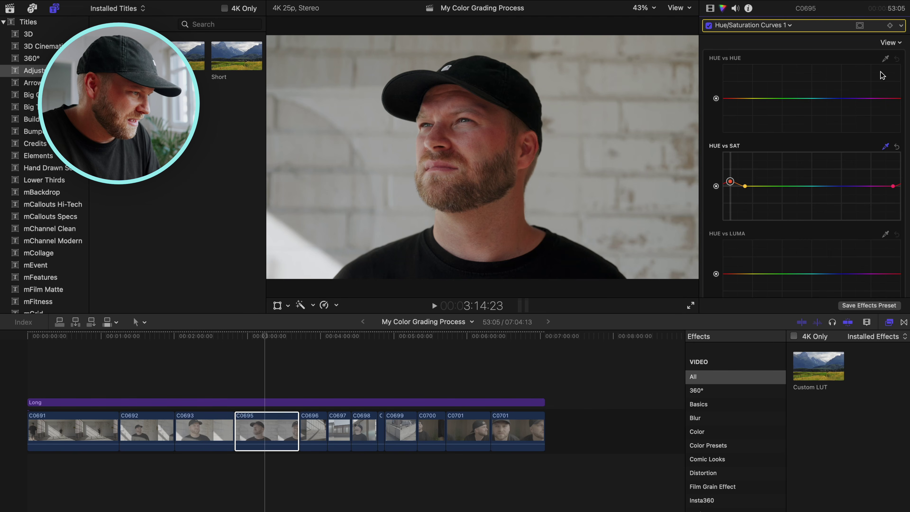
# - Sample the face for clip C0695's Hue vs Hue curve, nudge the skin hue slightly, and compare the correction off and on
pyautogui.click(885, 58)
pyautogui.click(488, 143)
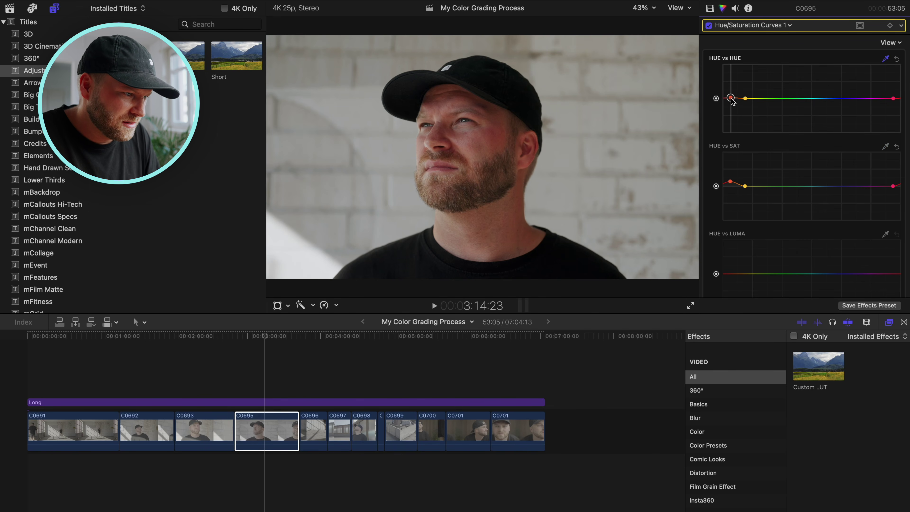
pyautogui.click(709, 25)
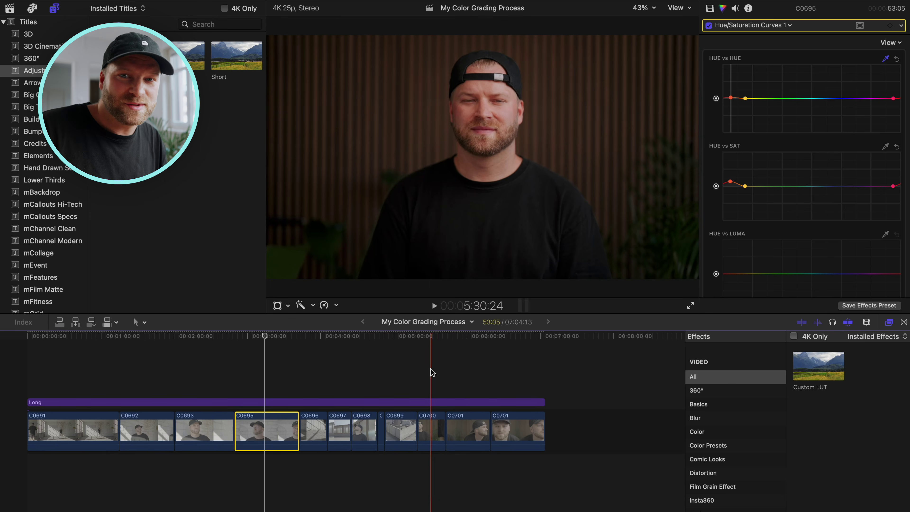
# - Disable clip C0700's color corrections and both Custom LUTs on the Long adjustment layer to view the ungraded footage
pyautogui.click(432, 402)
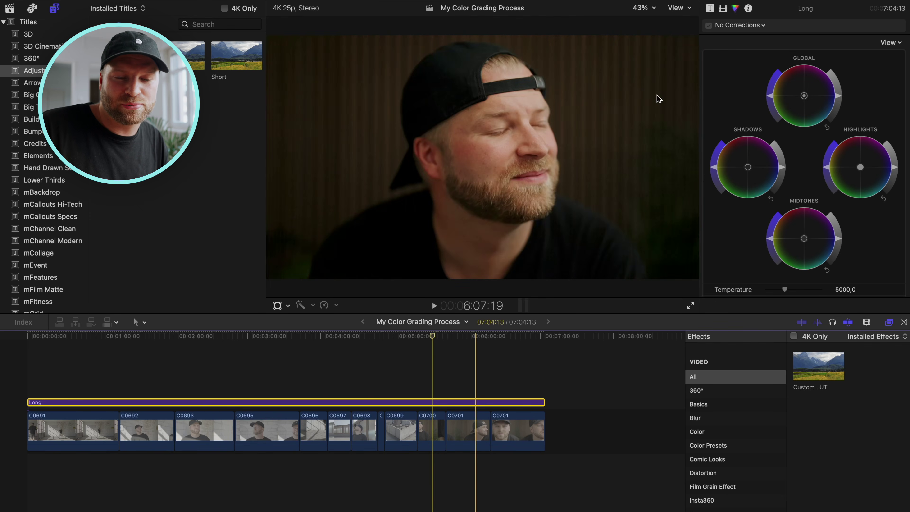
pyautogui.press('c')
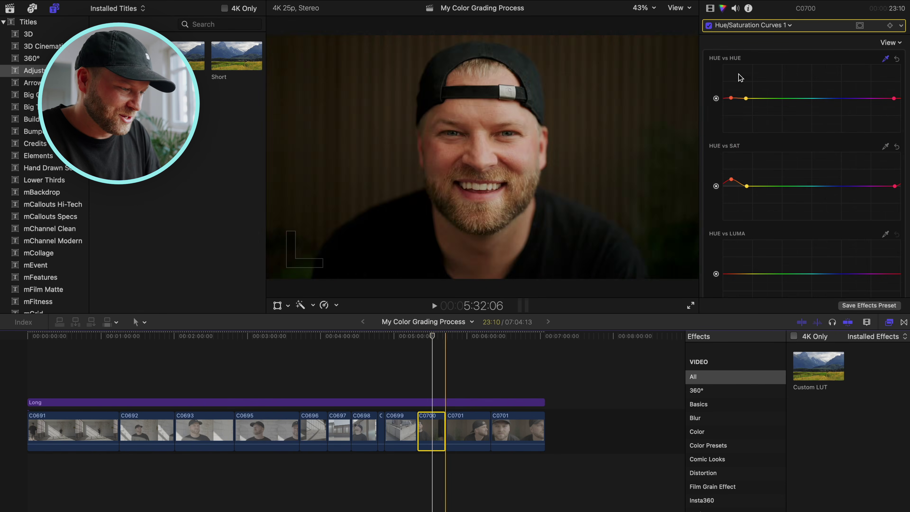
pyautogui.click(710, 9)
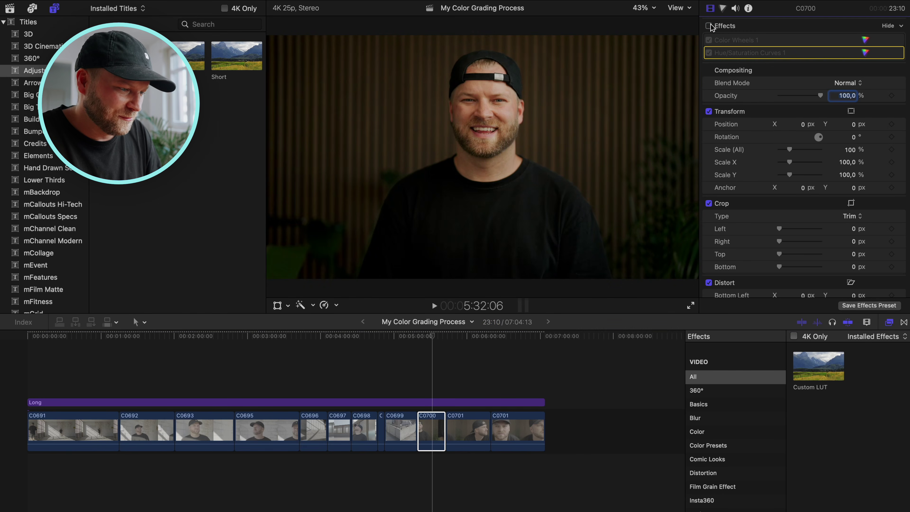
pyautogui.click(709, 26)
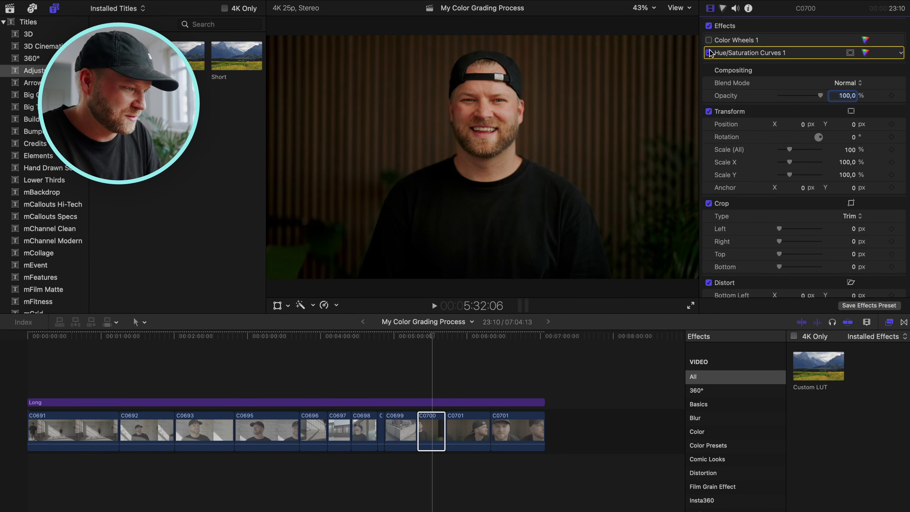
pyautogui.click(428, 403)
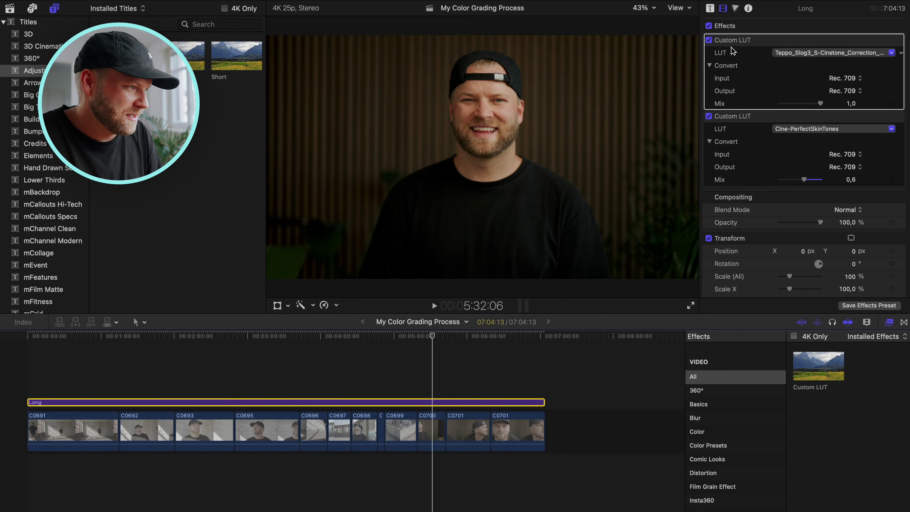
pyautogui.click(708, 40)
pyautogui.click(708, 116)
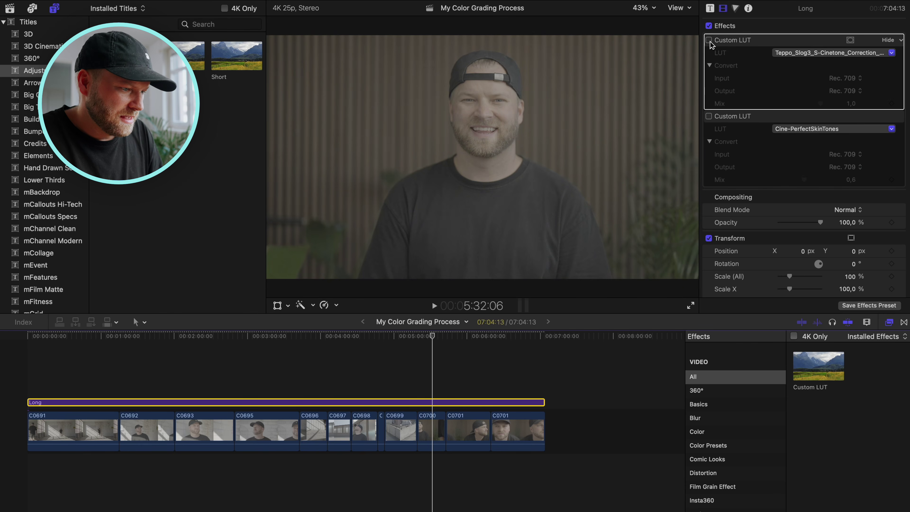
# - Re-enable both Custom LUTs on the adjustment layer and clip C0700's Color Wheels and Hue/Saturation Curves corrections
pyautogui.click(709, 40)
pyautogui.click(709, 116)
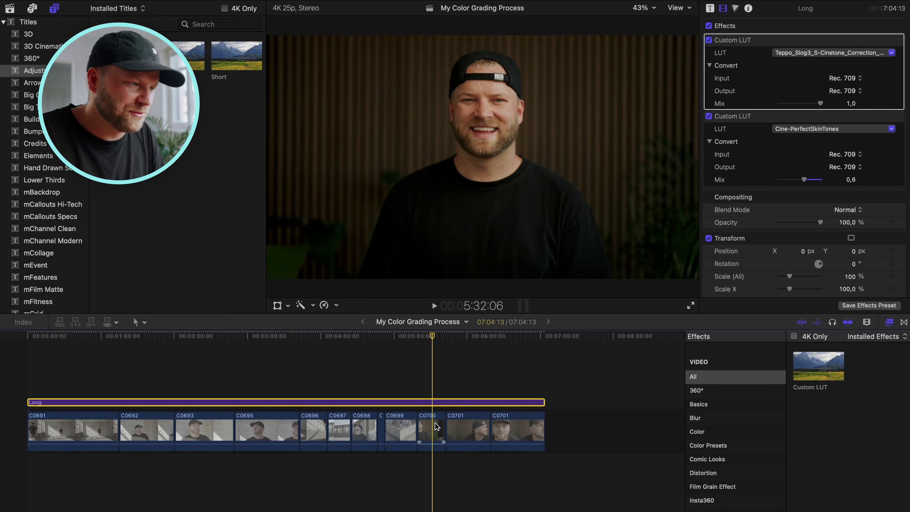
pyautogui.click(430, 429)
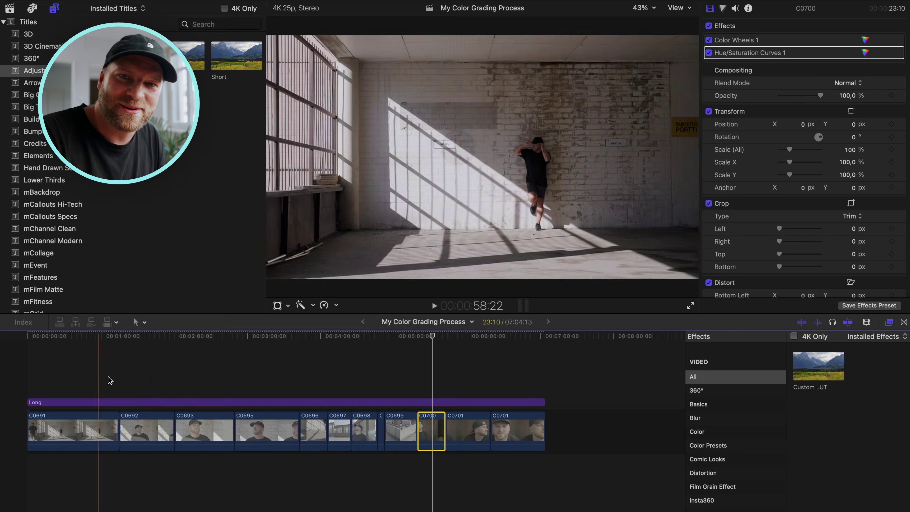
# - At clip C0692, disable both Custom LUTs on the adjustment layer and the clip's Color Wheels correction
pyautogui.click(142, 377)
pyautogui.click(142, 402)
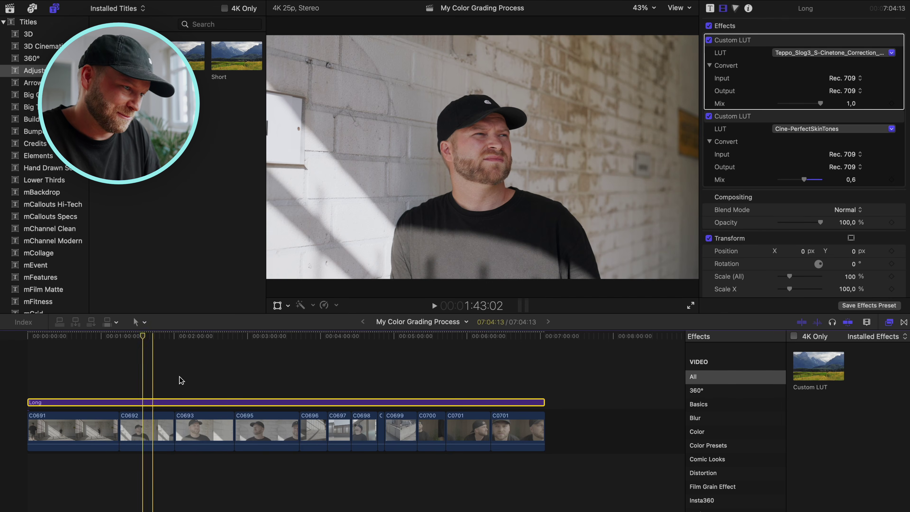
pyautogui.click(708, 40)
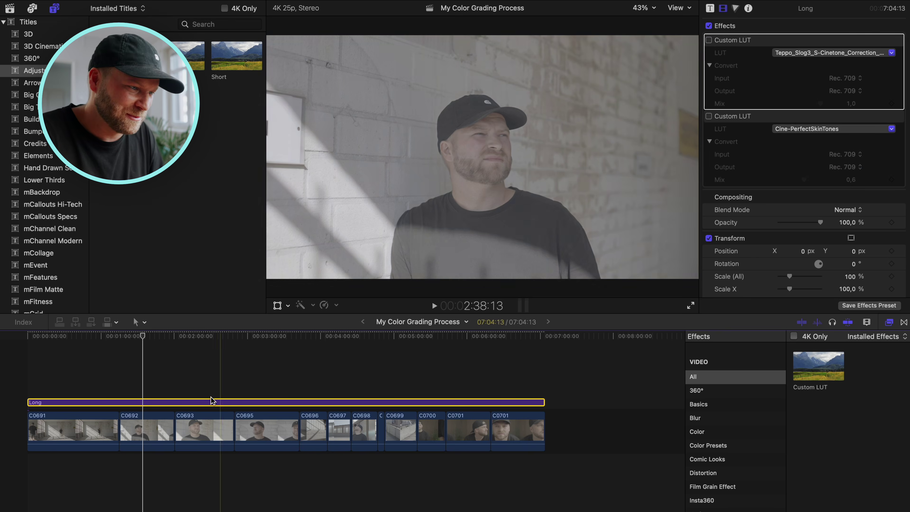
pyautogui.click(710, 116)
pyautogui.press('c')
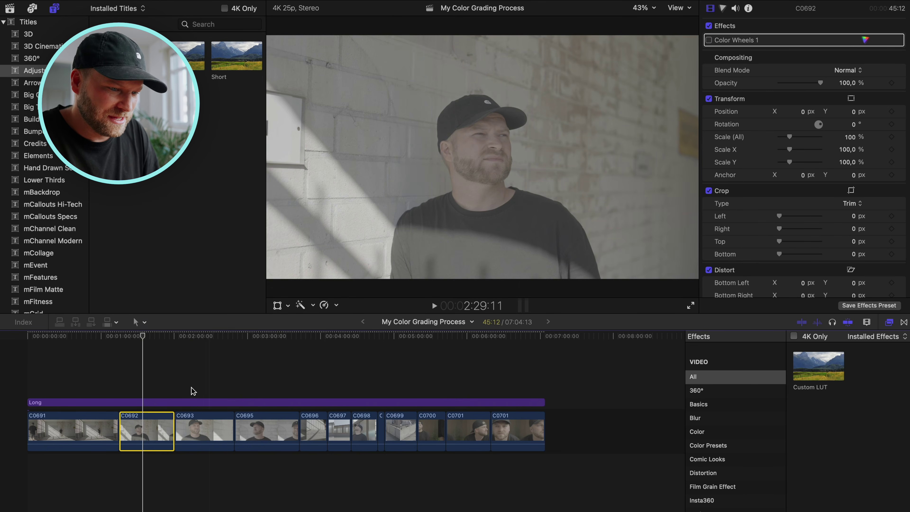
# - Turn the correction LUT, the Cine-PerfectSkinTones LUT and clip C0692's Color Wheels back on one at a time
pyautogui.click(143, 402)
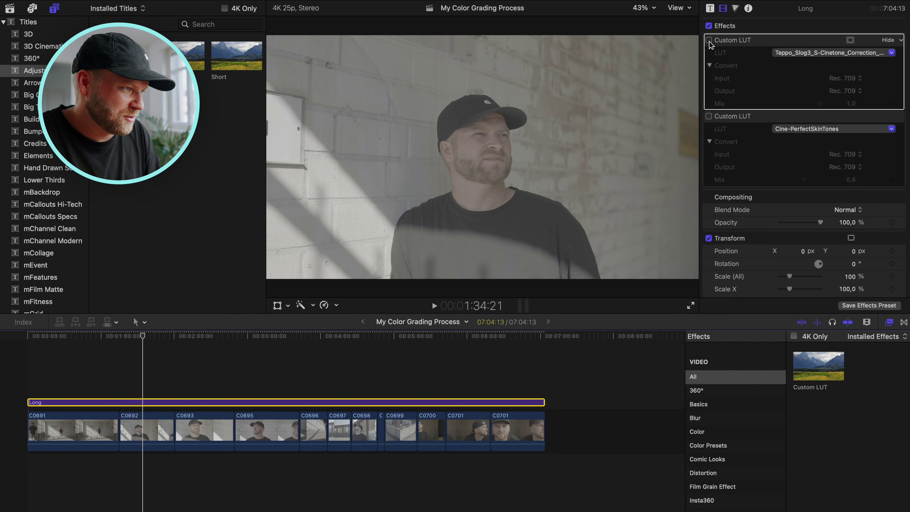
pyautogui.click(709, 39)
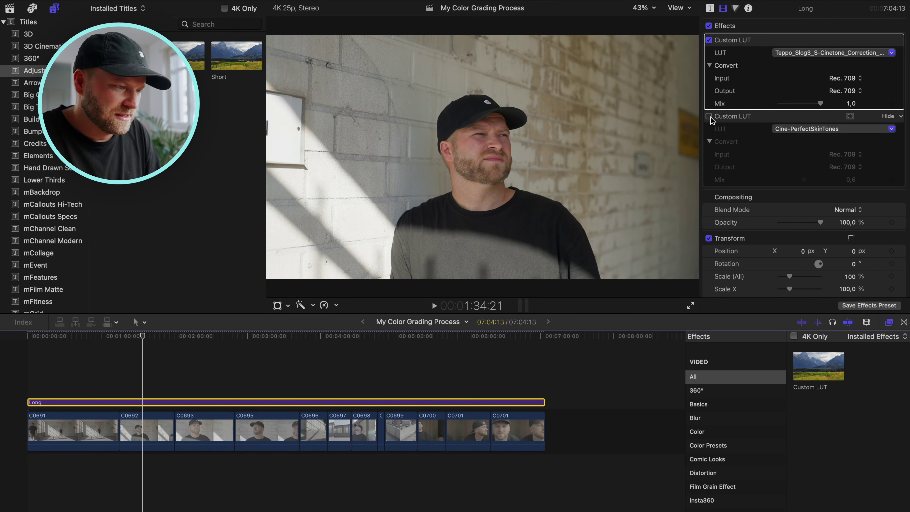
pyautogui.click(164, 430)
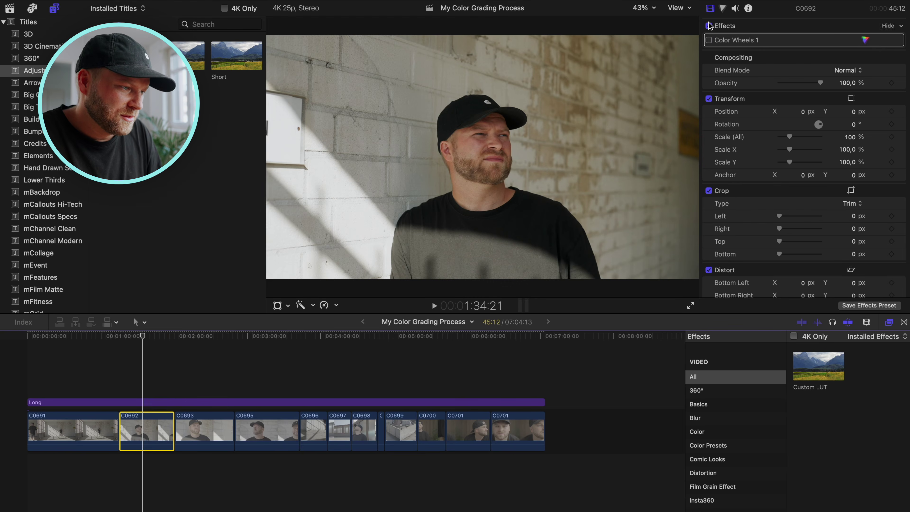
pyautogui.click(709, 39)
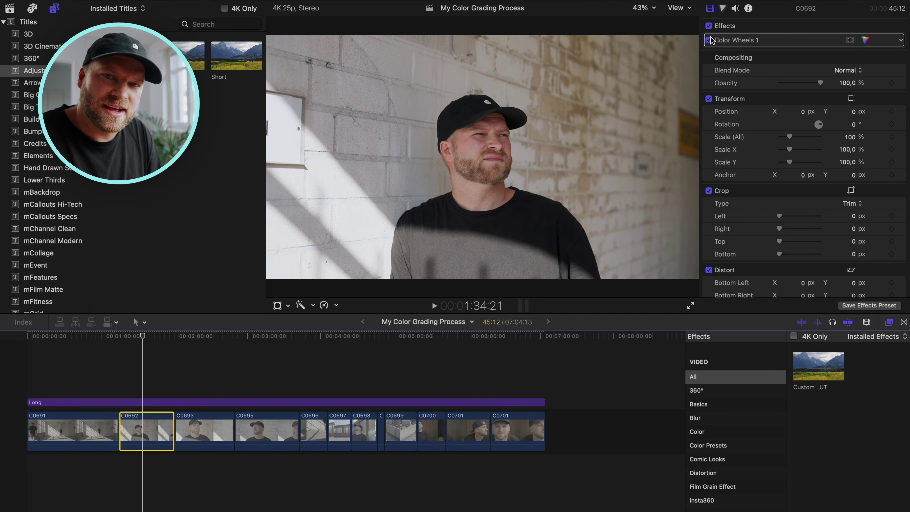